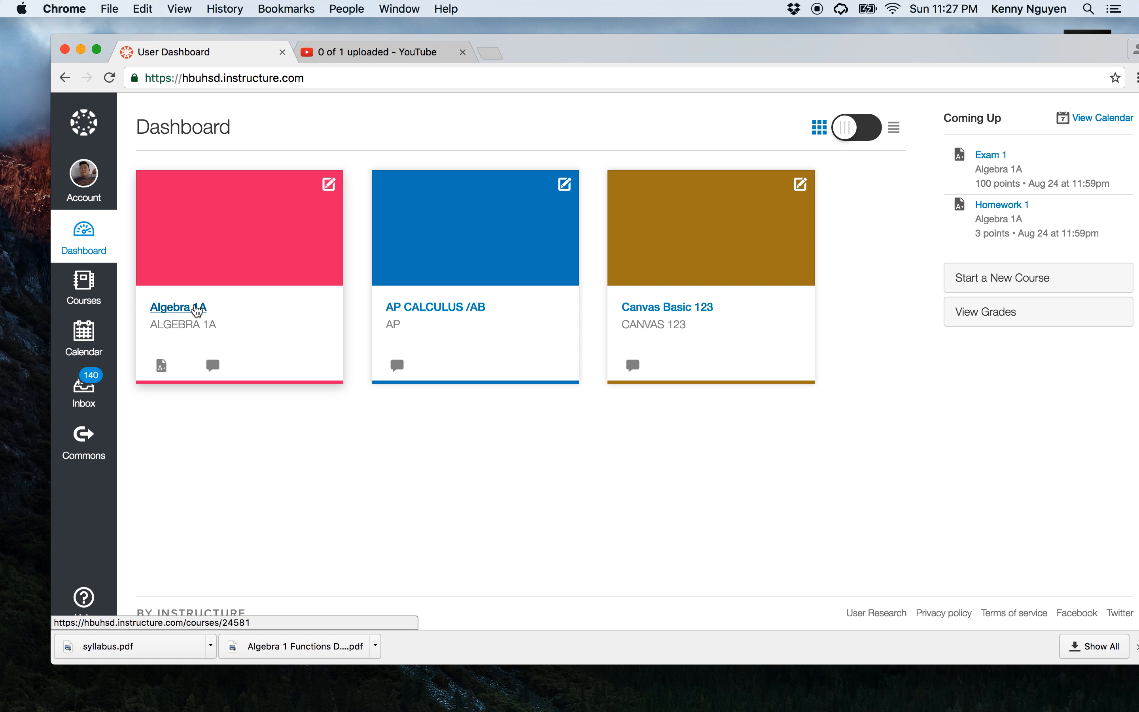
Open the Algebra 1A course from the dashboard and go to importing content from its course settings
click(193, 313)
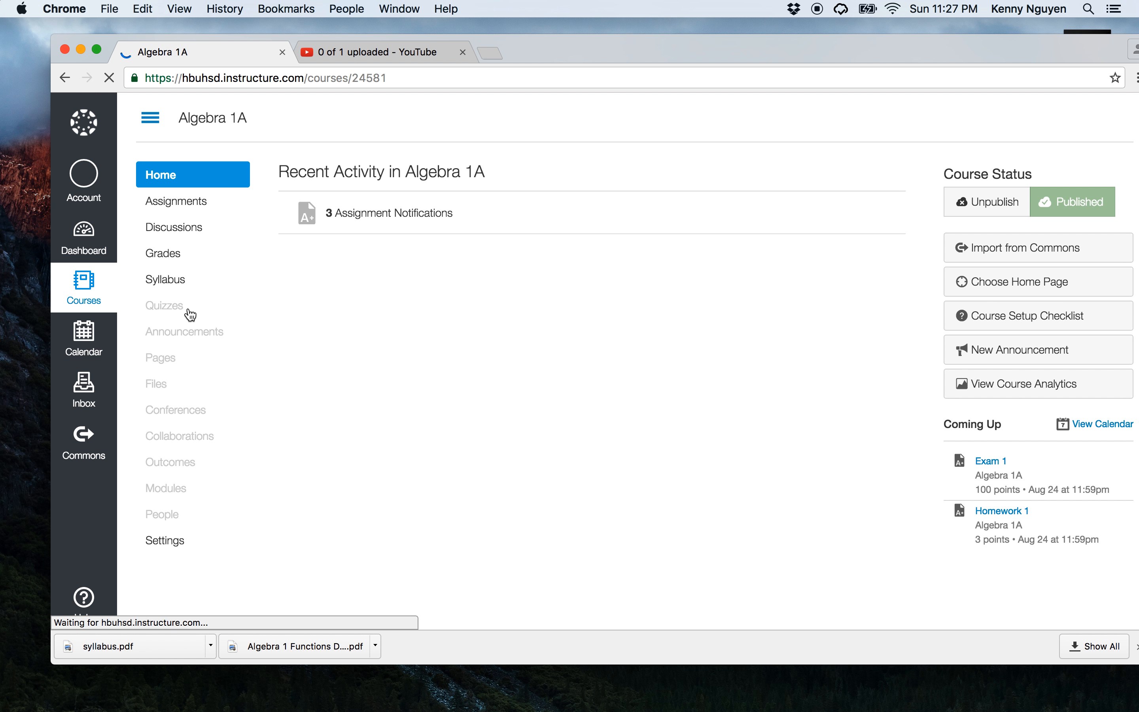
click(170, 539)
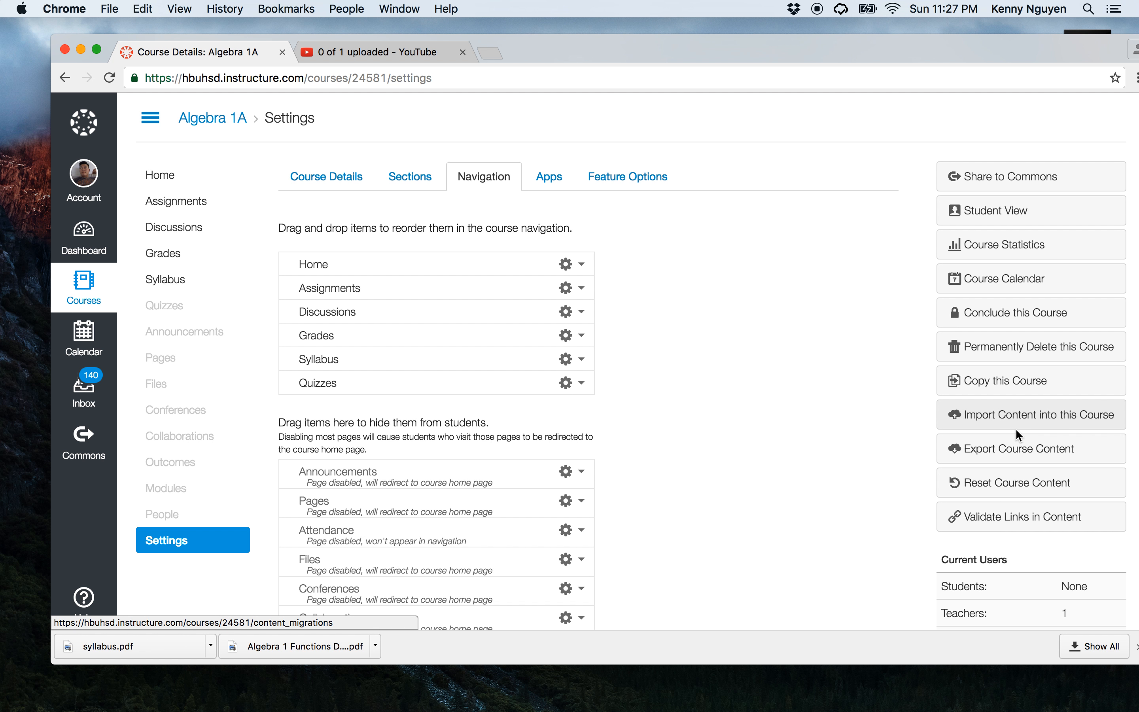
click(1028, 423)
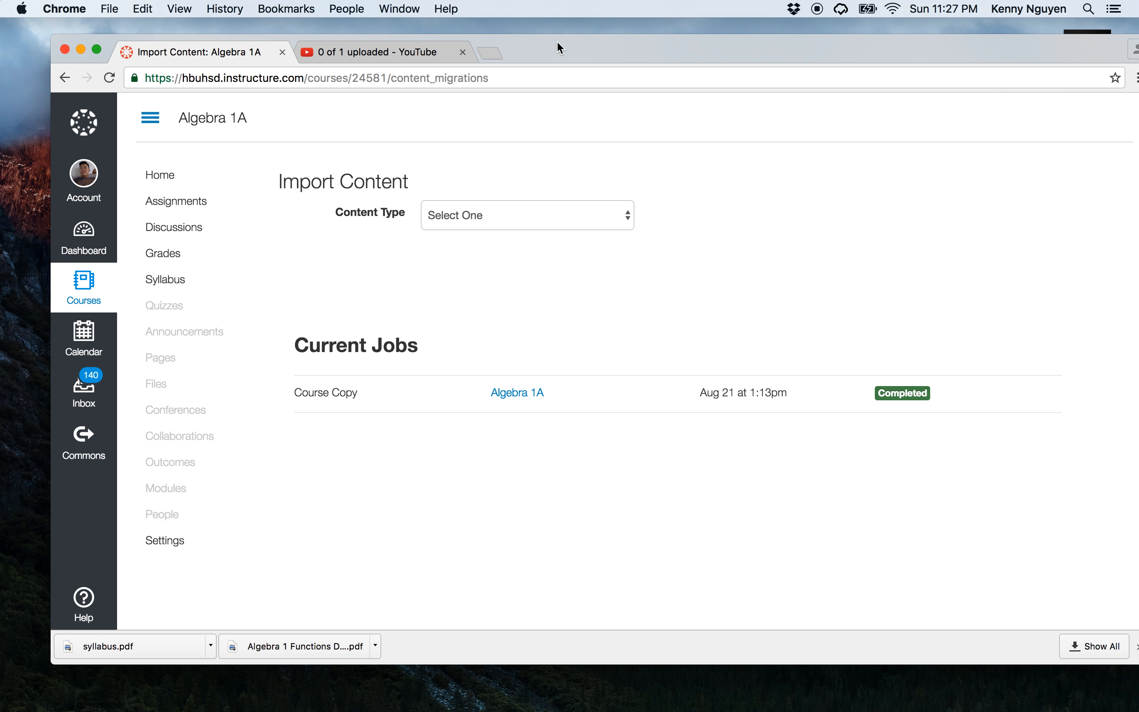
Start an import that copies a Canvas course, using the Fall 2015 Algebra 1A as source and selecting specific content
click(558, 219)
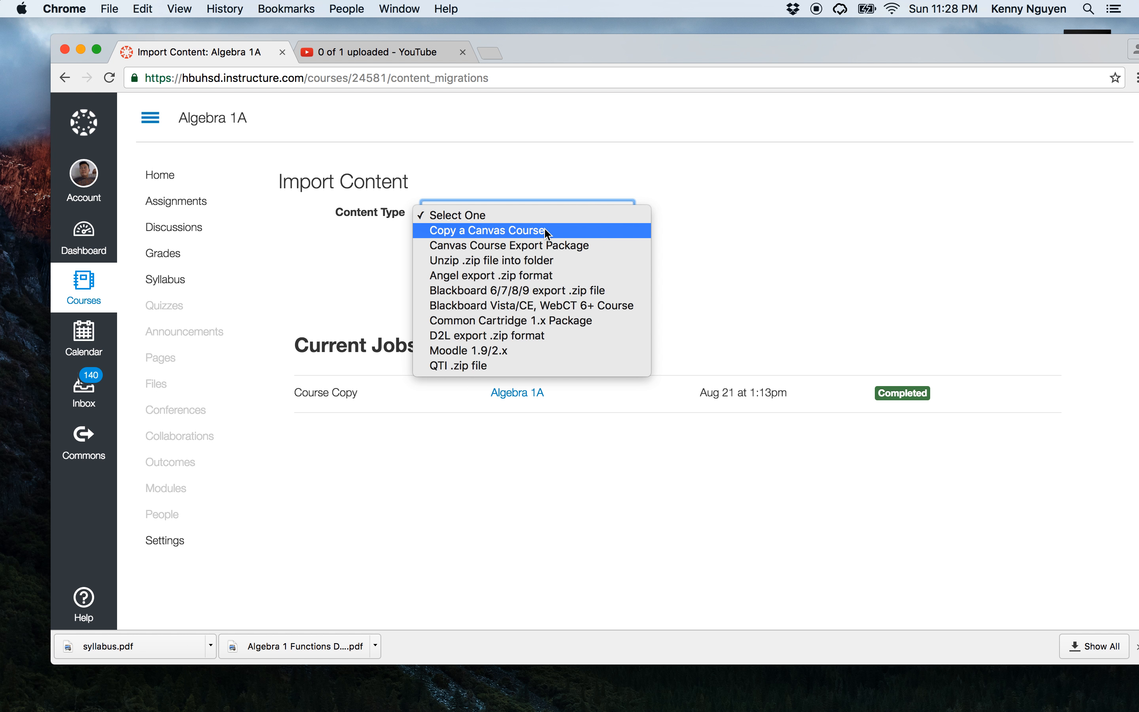
click(545, 230)
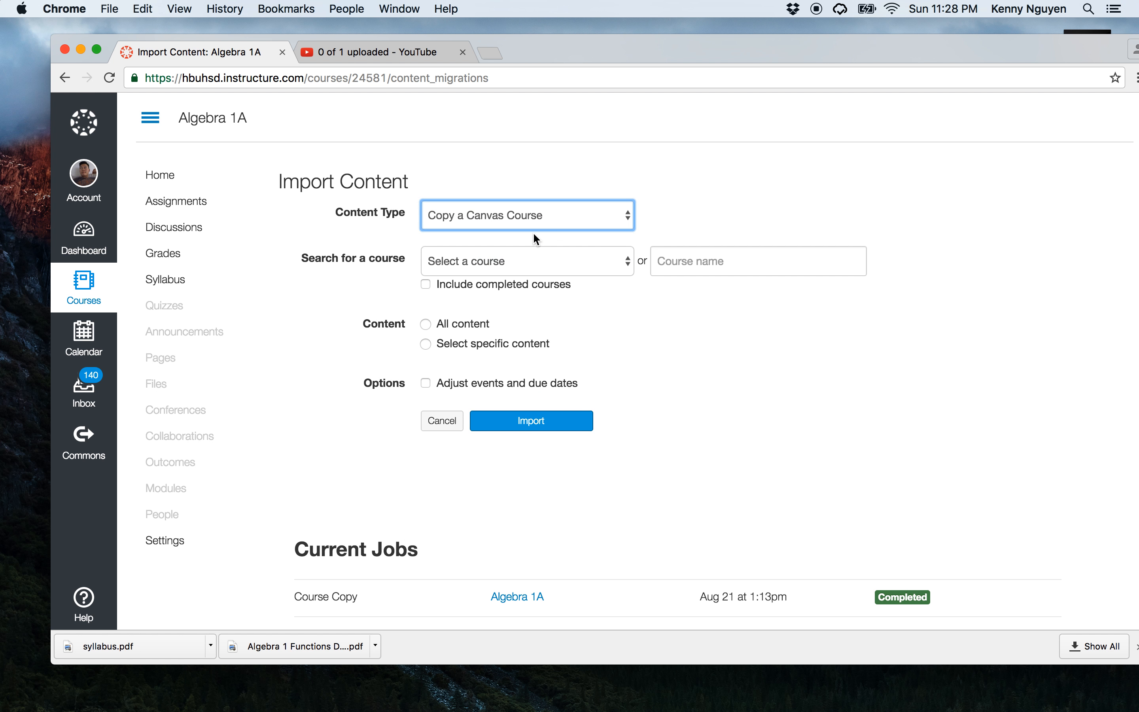
click(567, 269)
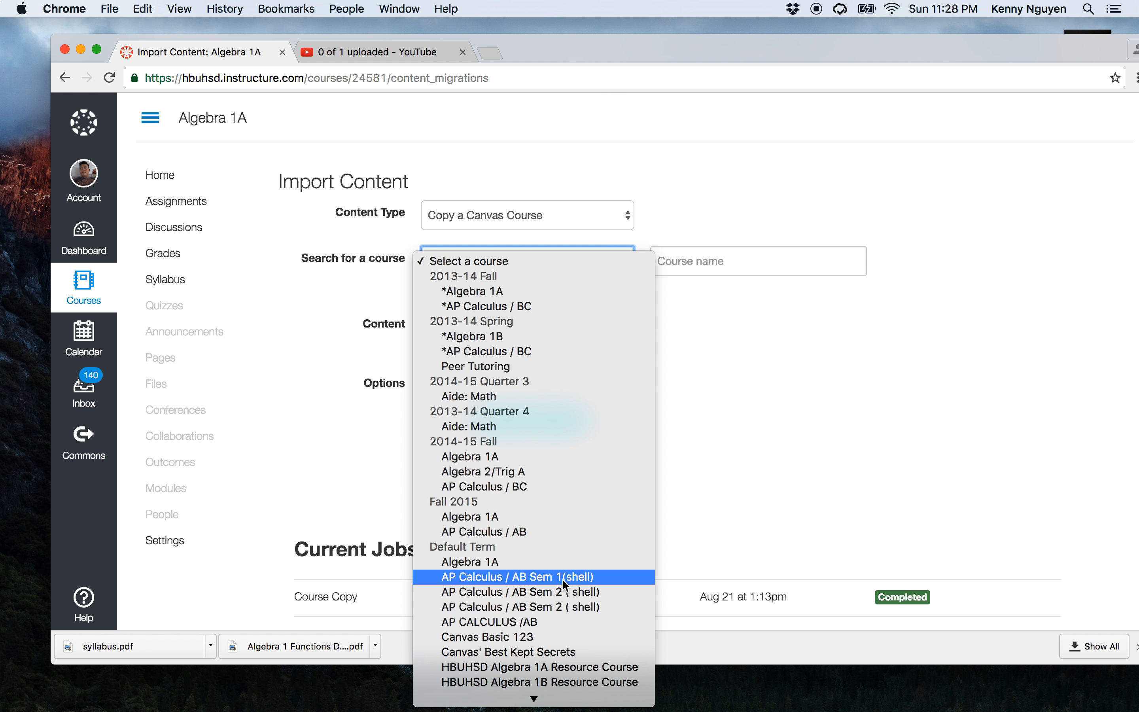
mouse_move(542, 701)
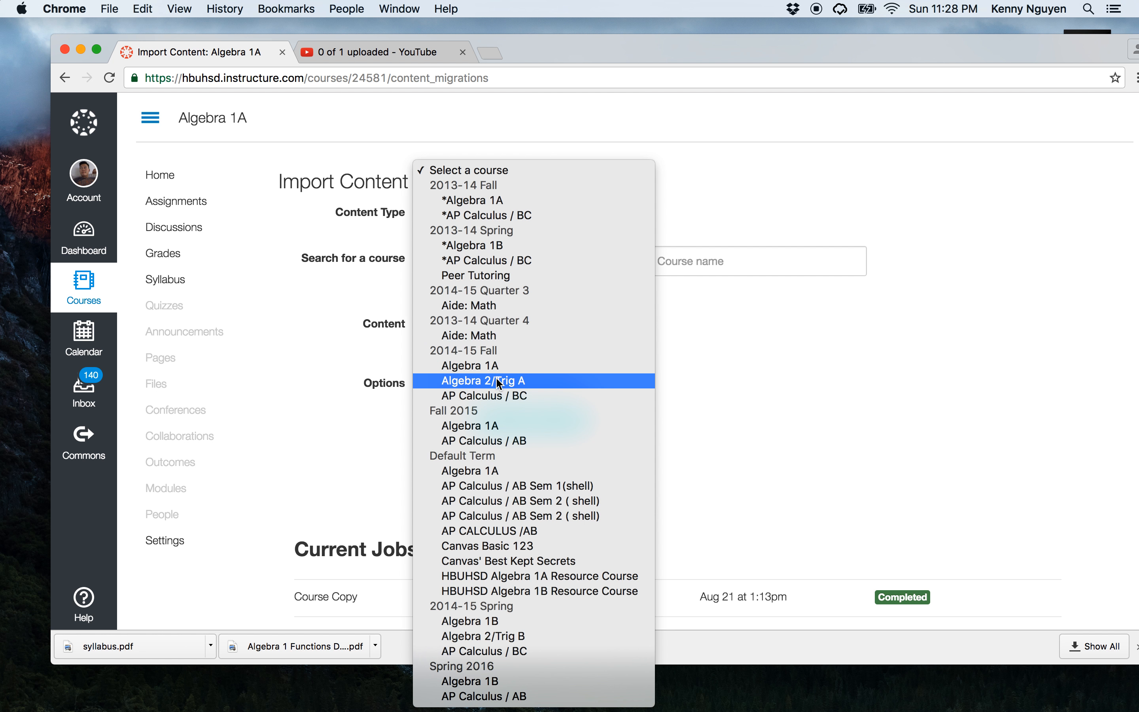
click(487, 426)
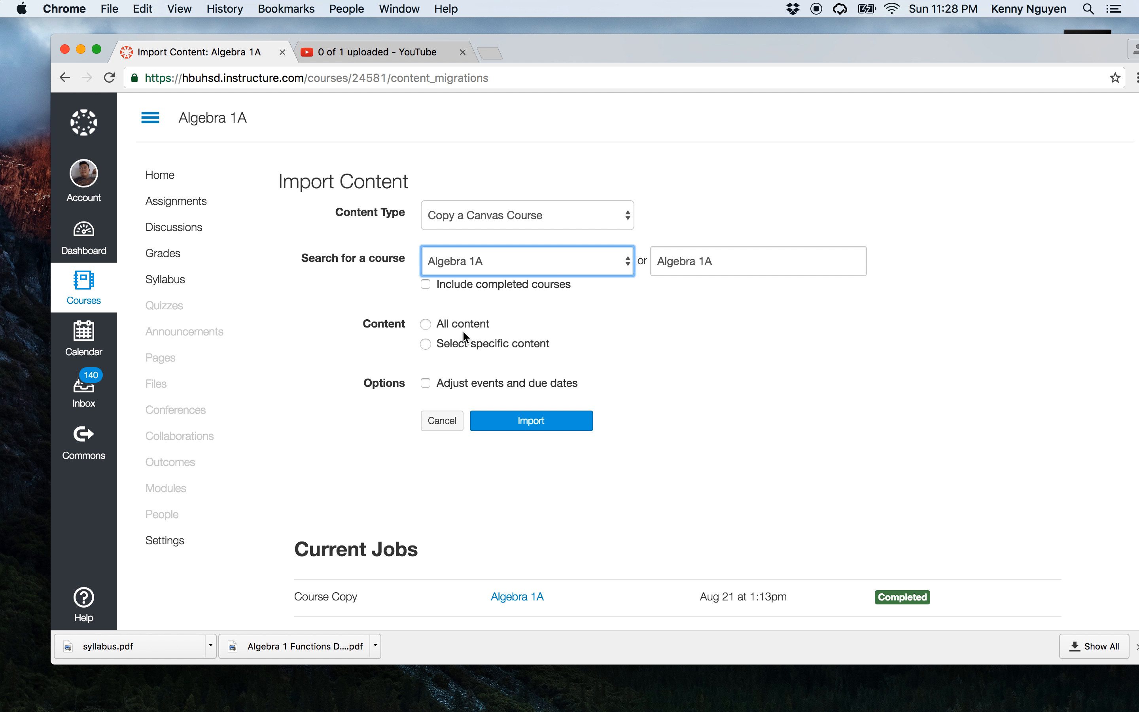
click(428, 326)
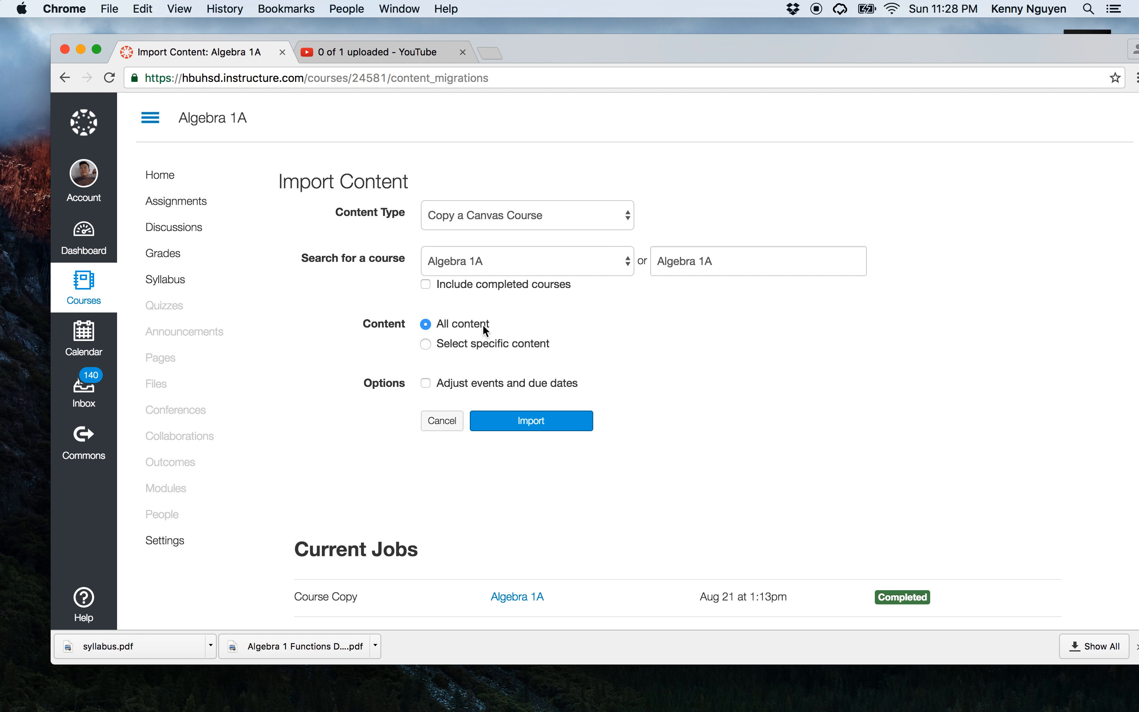
click(454, 346)
click(537, 432)
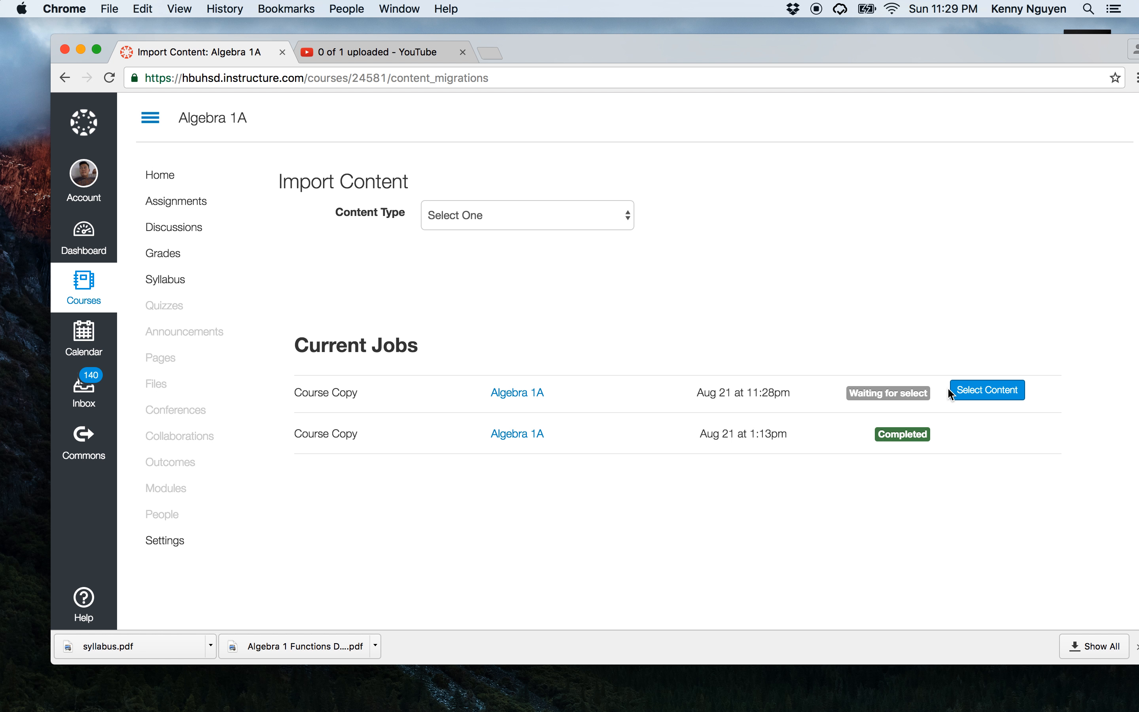
Select only the Homework and Exam assignment groups as the content for the waiting course copy and submit the selection
click(983, 395)
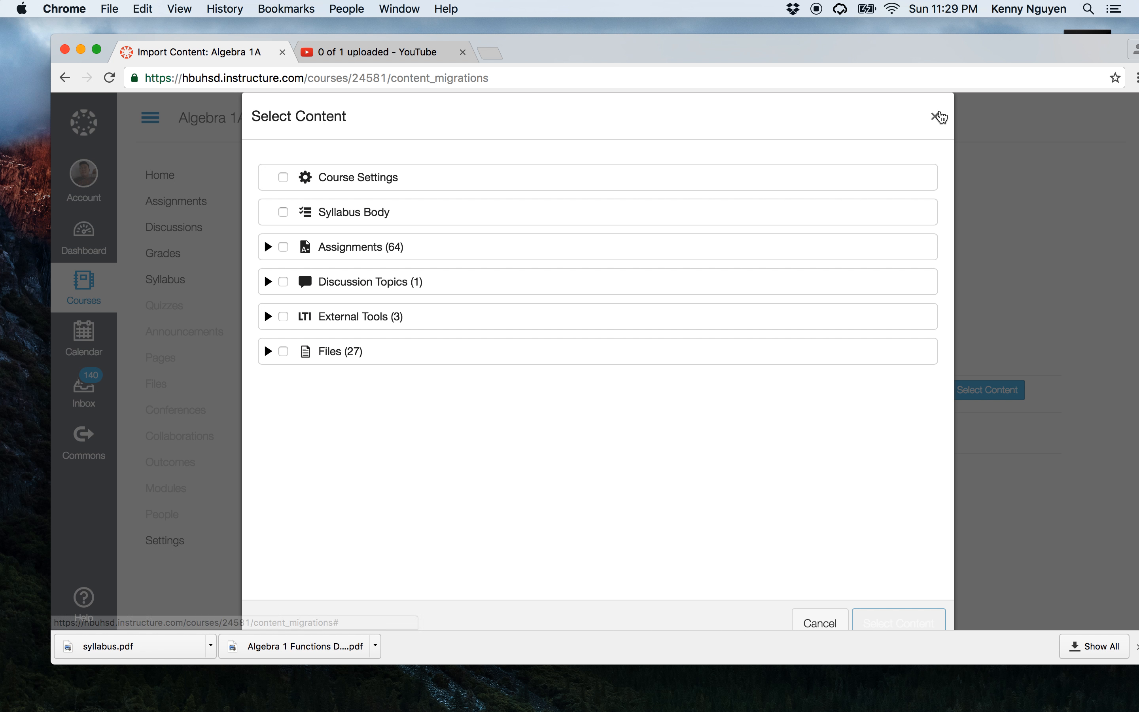
click(936, 117)
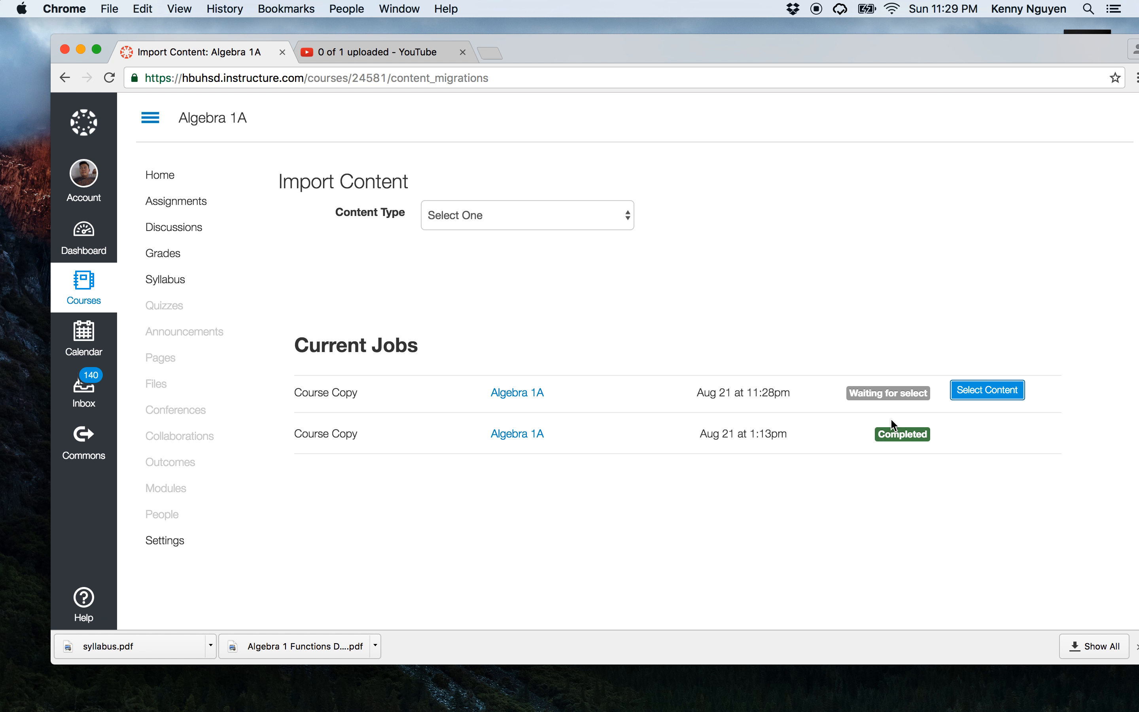
click(997, 392)
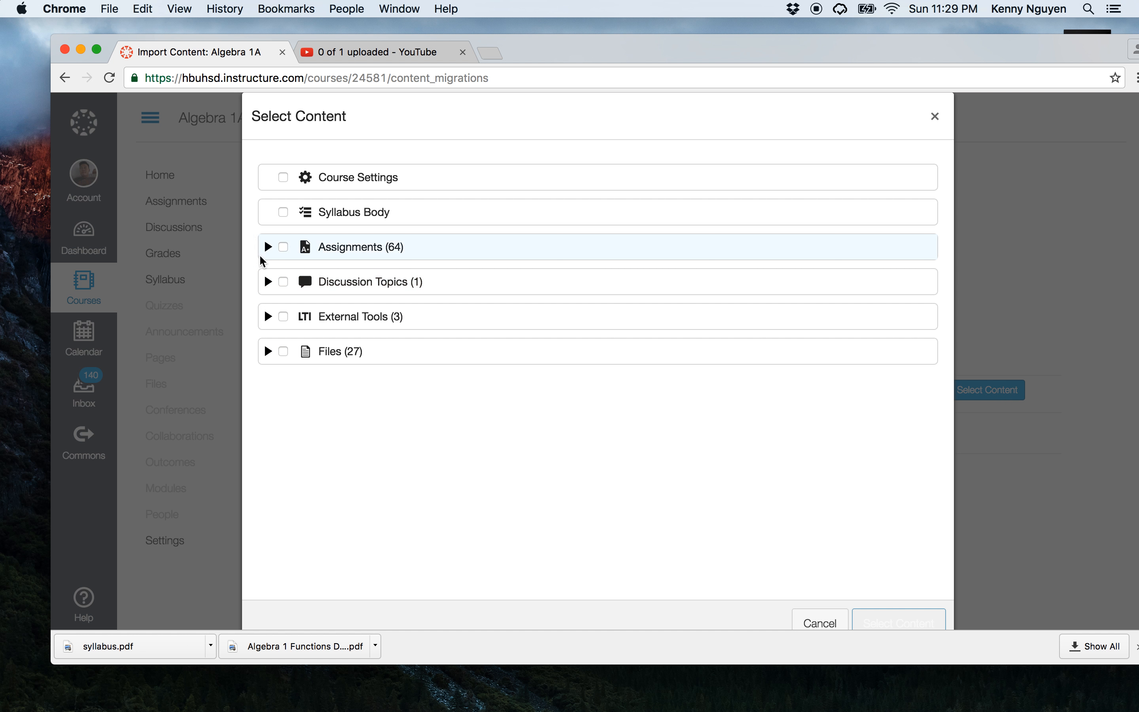
click(270, 249)
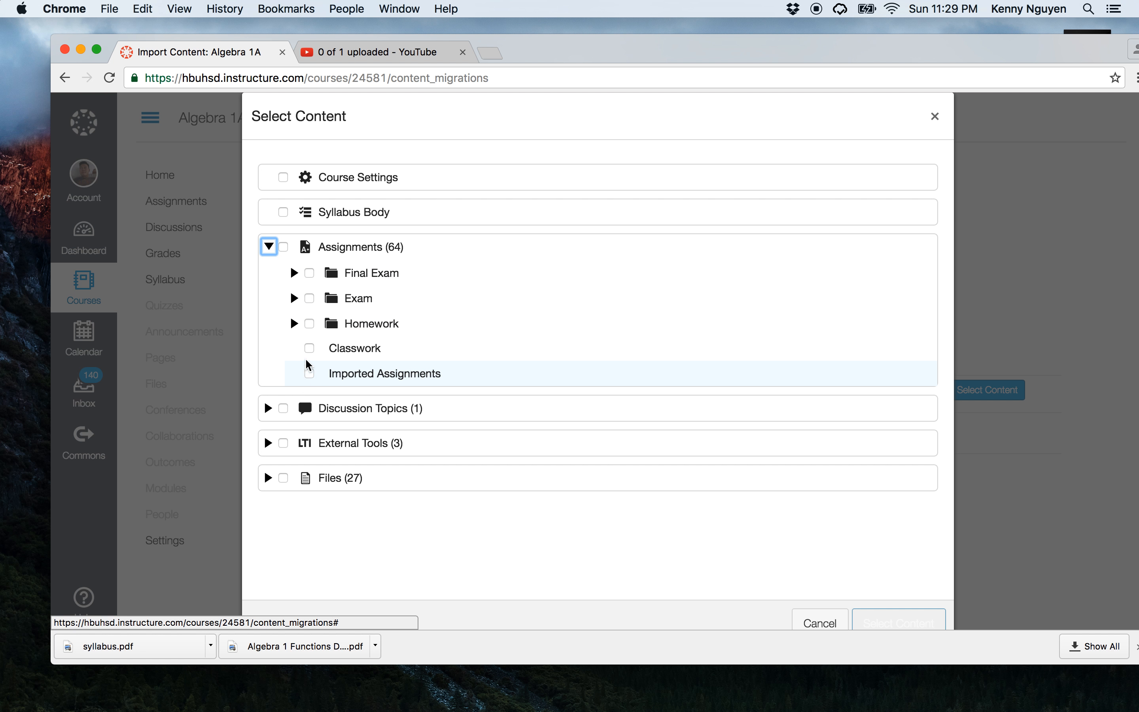
click(310, 324)
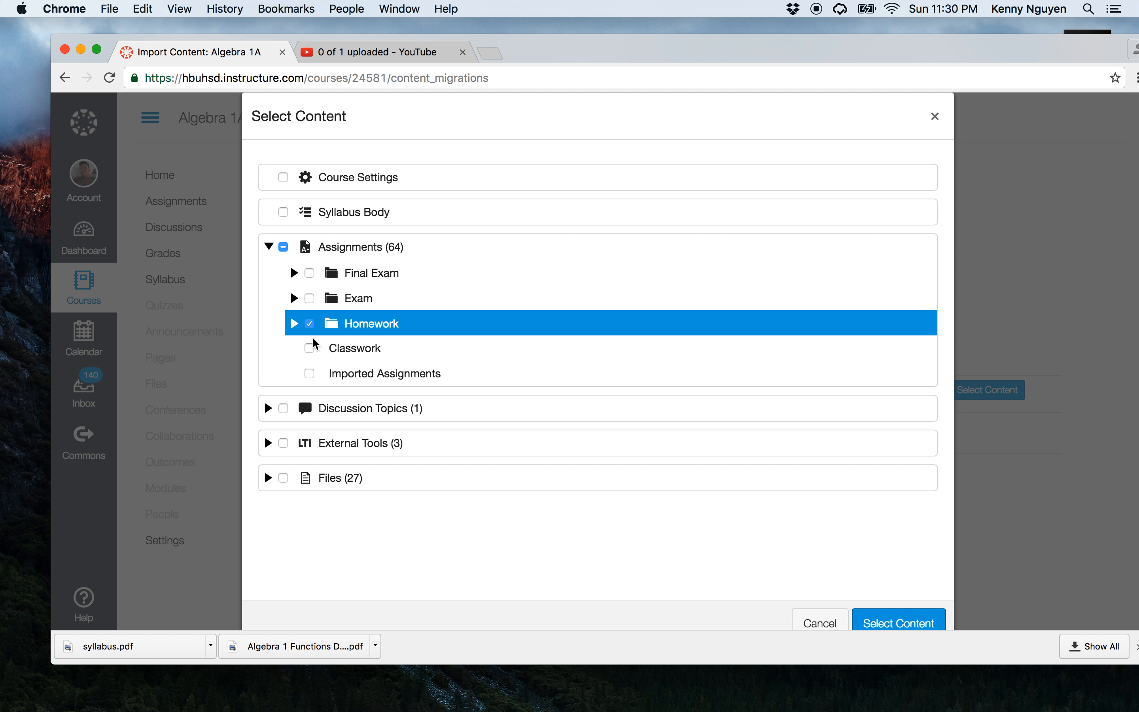
click(310, 299)
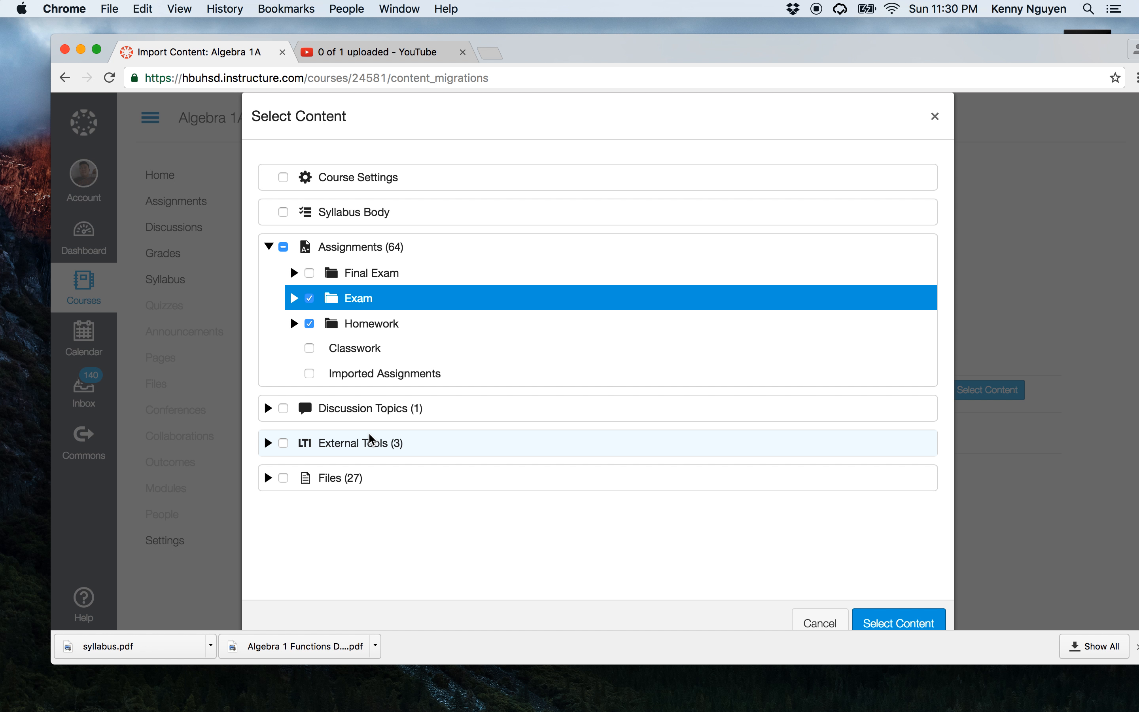
click(899, 621)
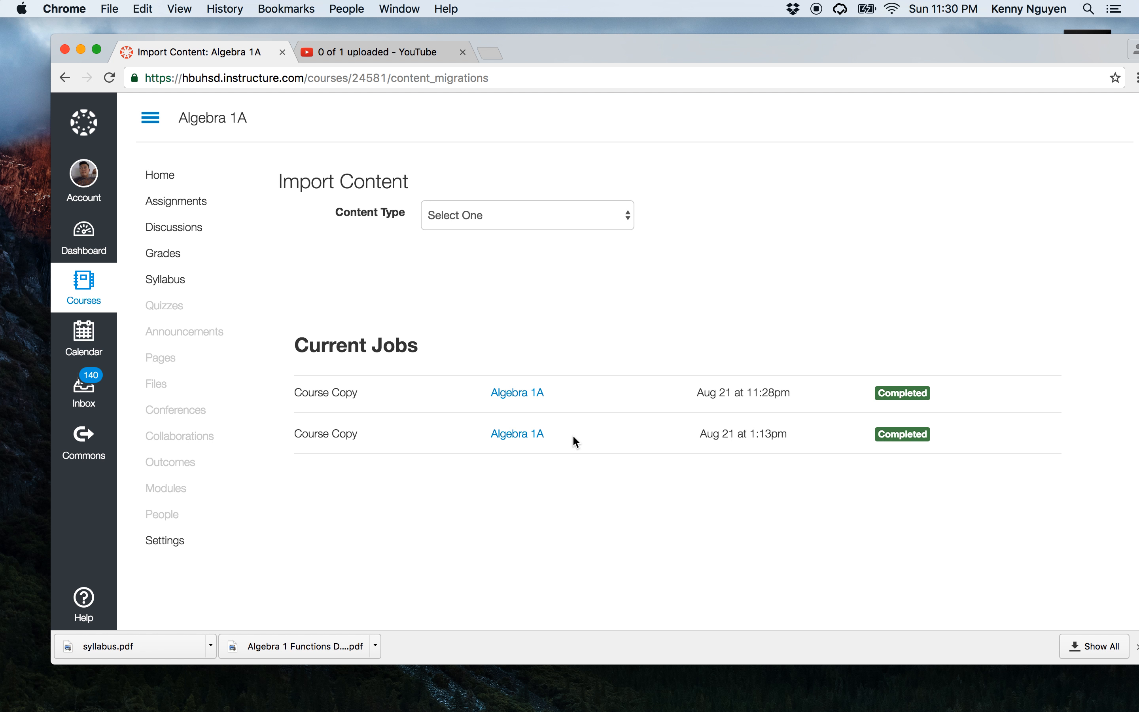
Open the course's assignment list and review the imported Exam and Homework items with their due dates and publish status
click(172, 210)
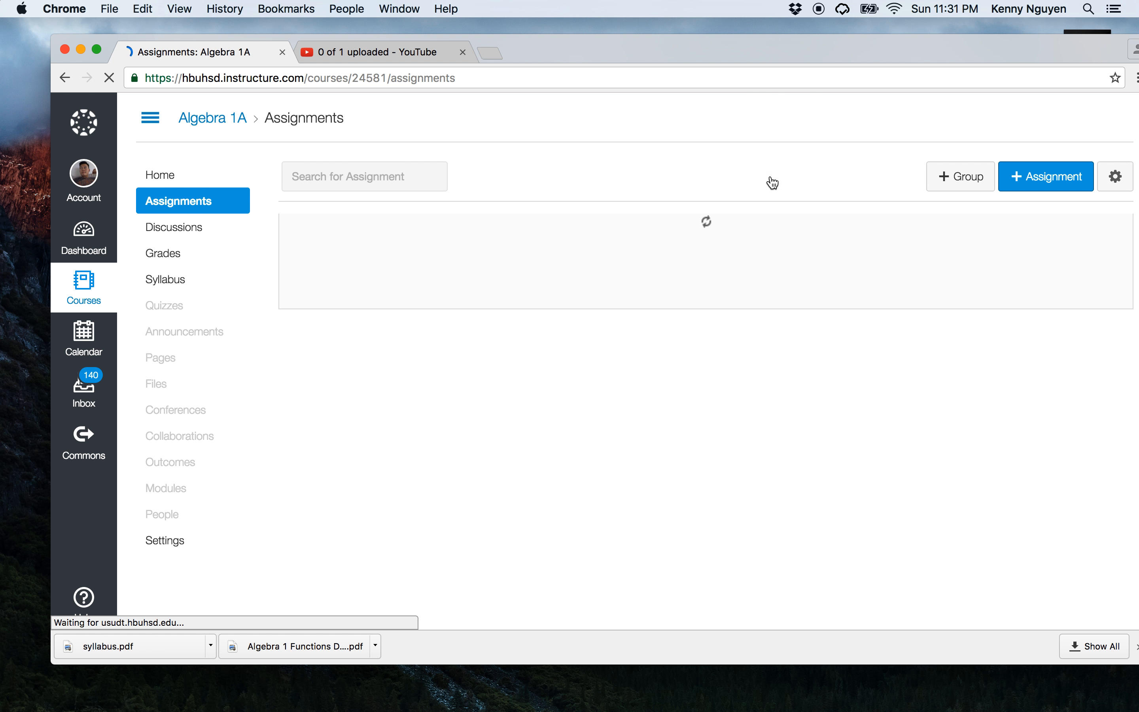
drag(755, 49, 687, 32)
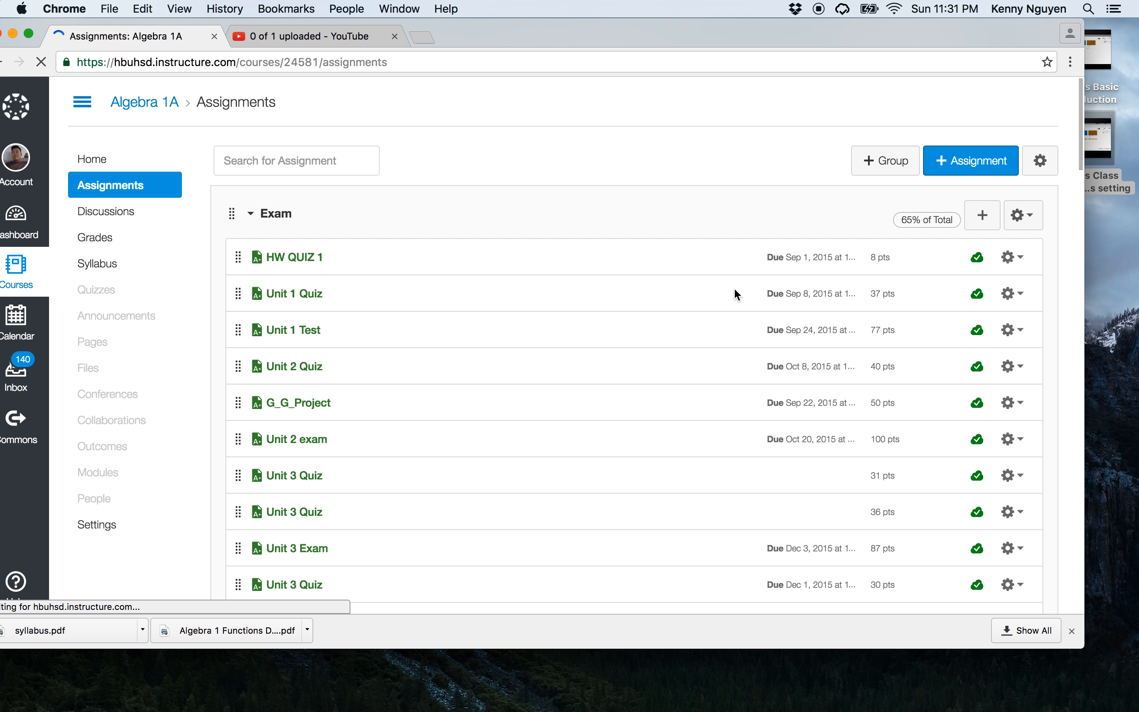
scroll(782, 339, down, 6)
scroll(797, 361, down, 15)
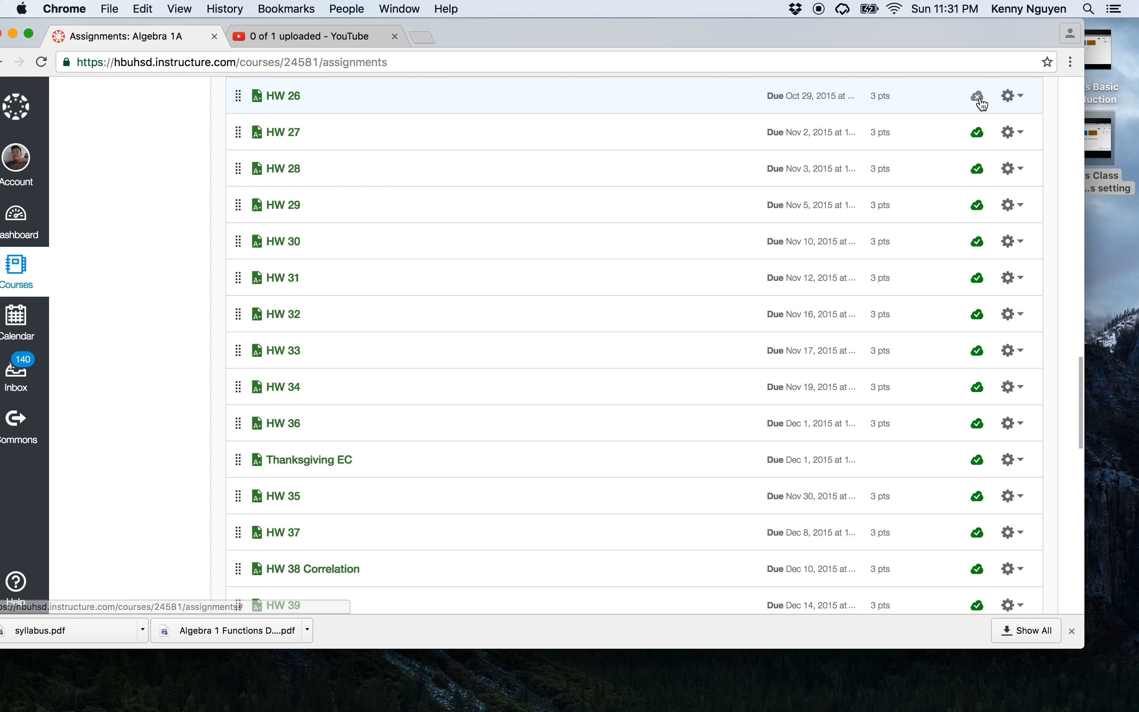
scroll(969, 518, up, 20)
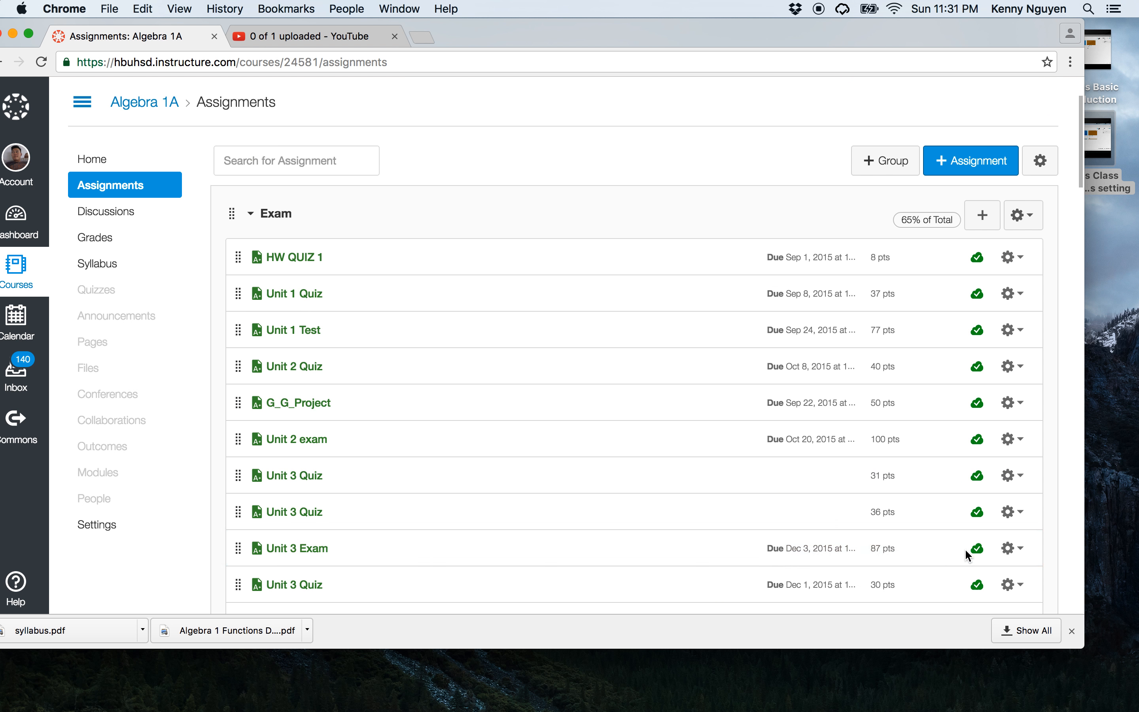
scroll(961, 556, down, 2)
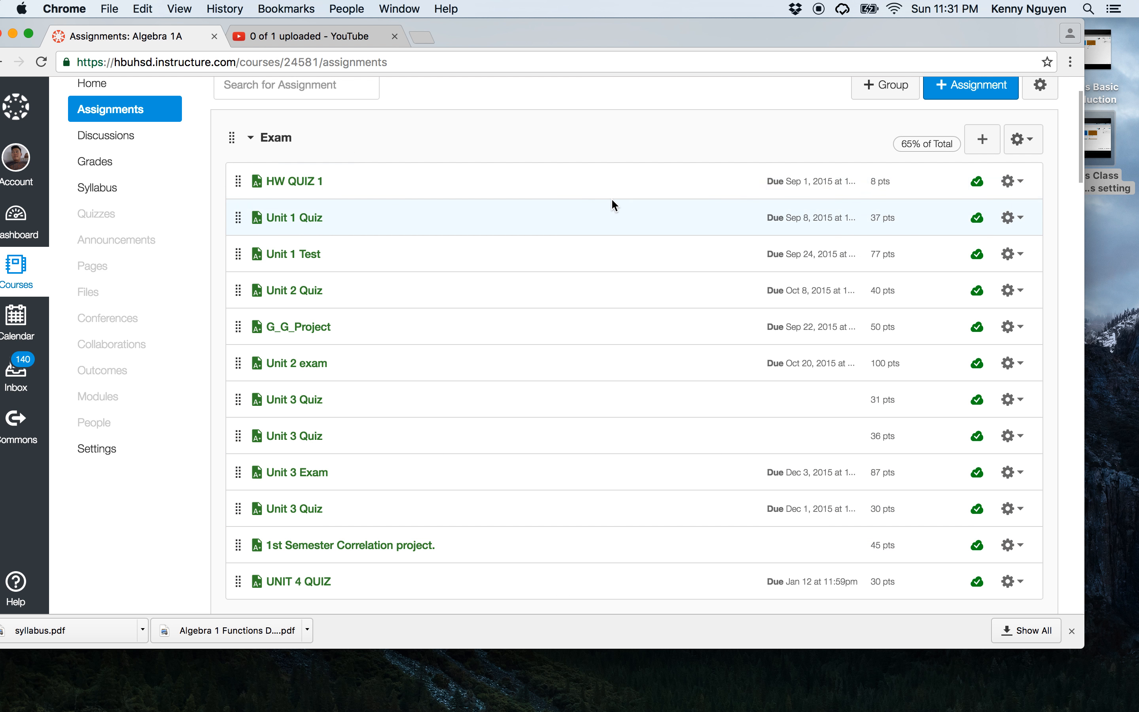
scroll(770, 306, down, 12)
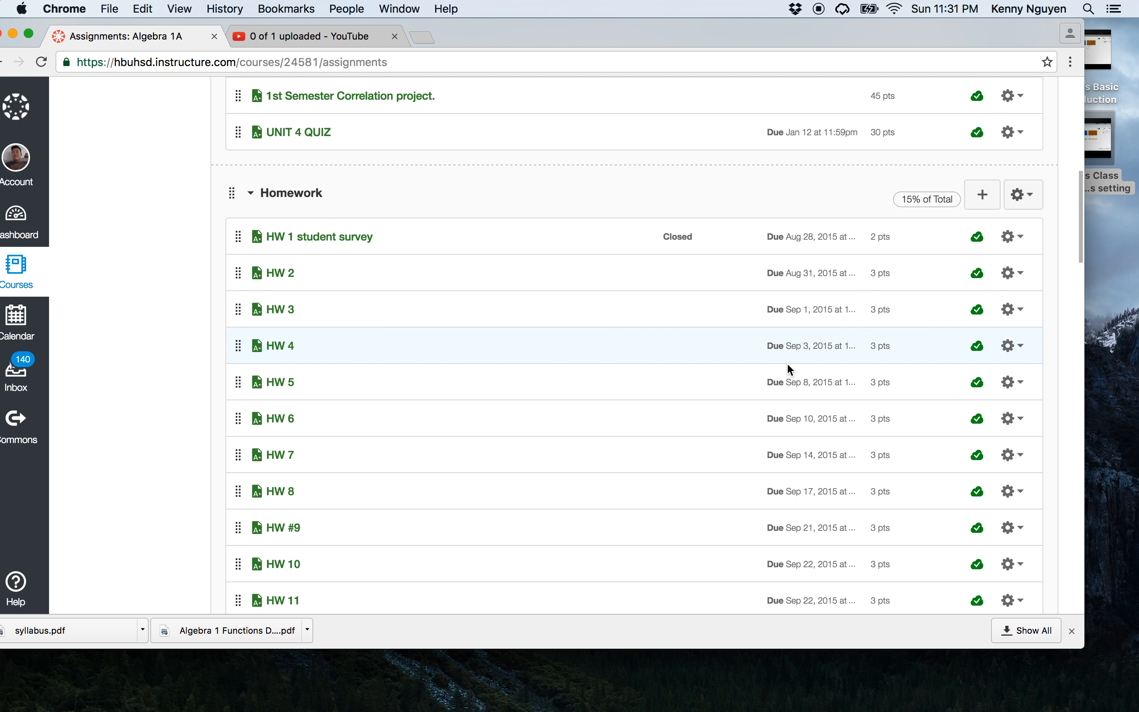
scroll(784, 358, up, 7)
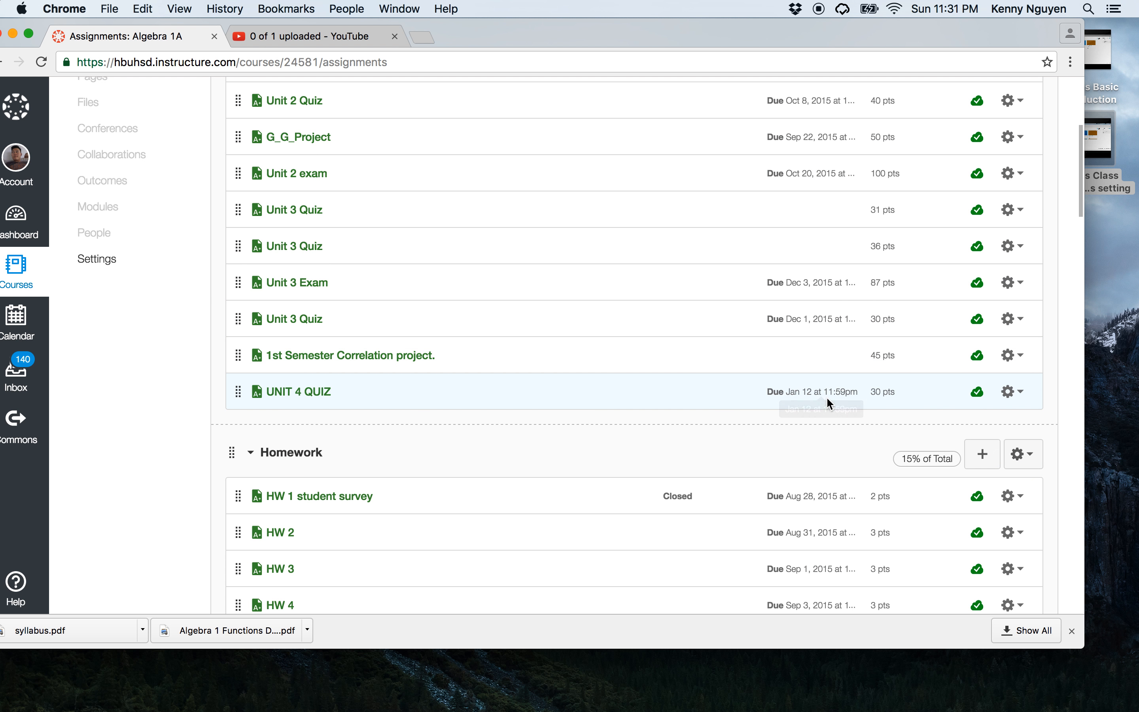
Unpublish all assignments in the Exam group, from UNIT 4 QUIZ up to HW QUIZ 1
click(979, 392)
click(978, 356)
click(978, 320)
click(978, 283)
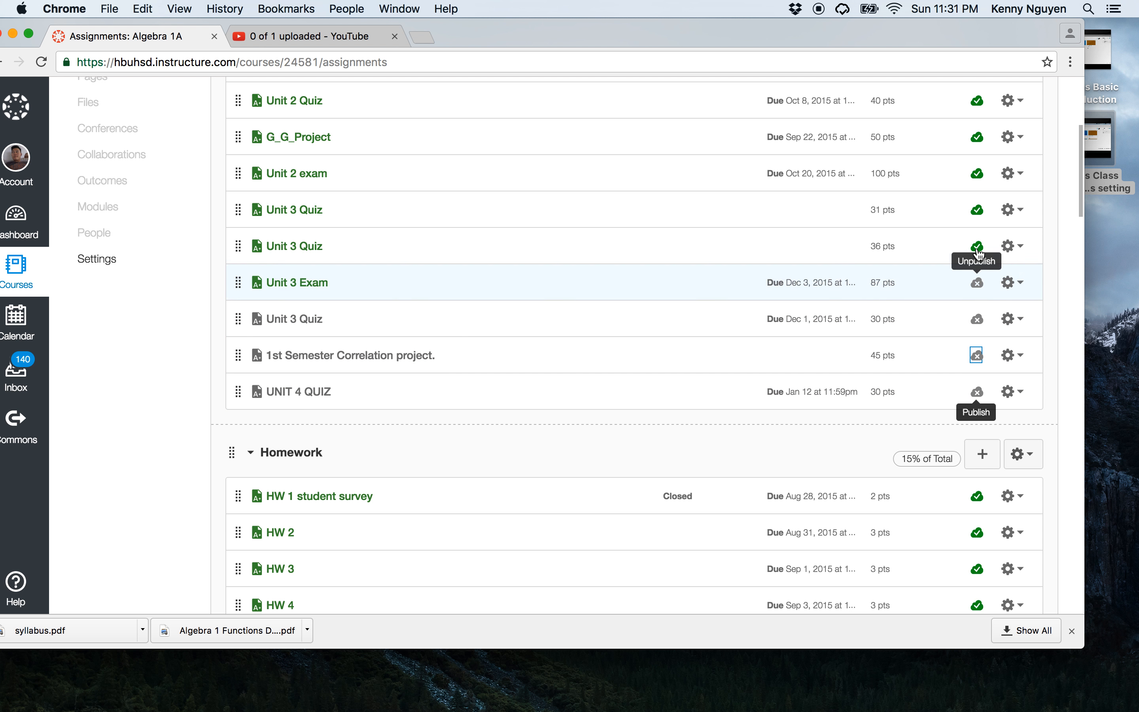
click(979, 245)
click(978, 210)
click(979, 173)
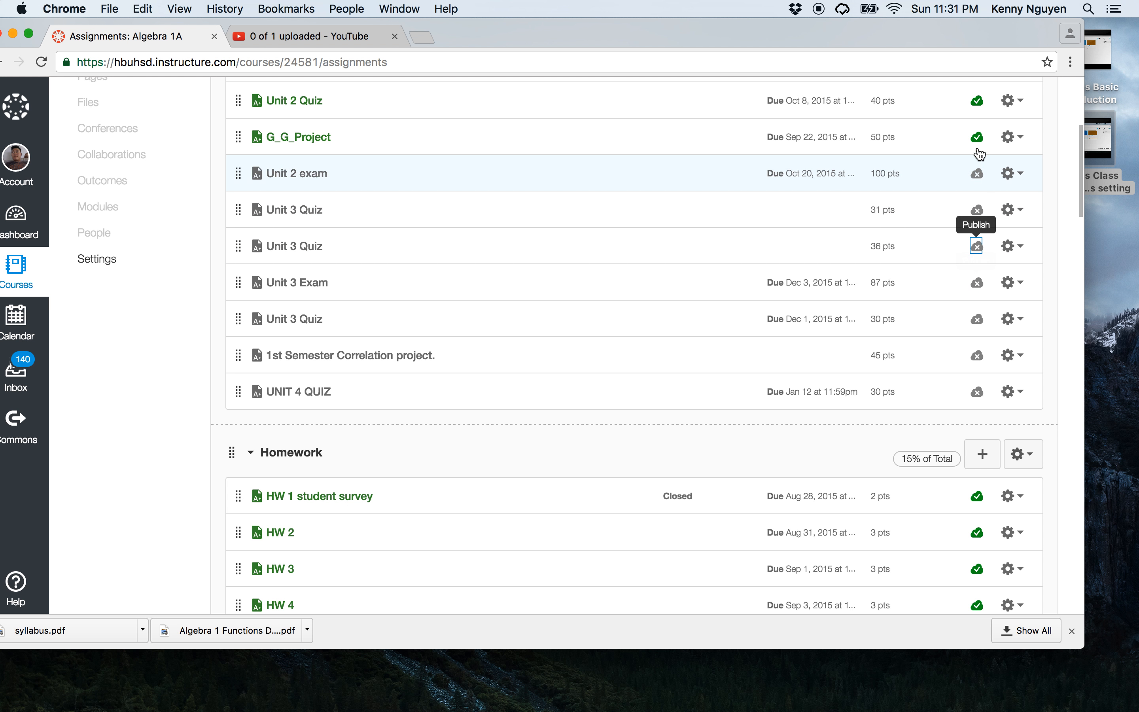
scroll(979, 156, up, 5)
click(979, 403)
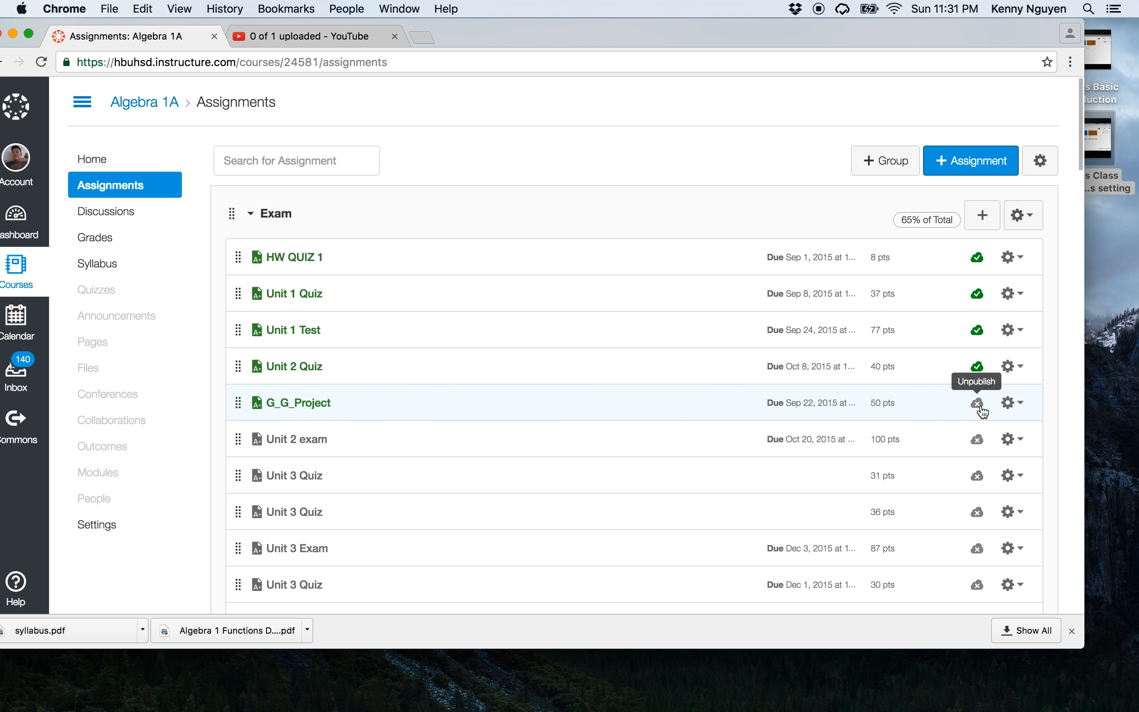
click(978, 366)
click(978, 331)
click(978, 294)
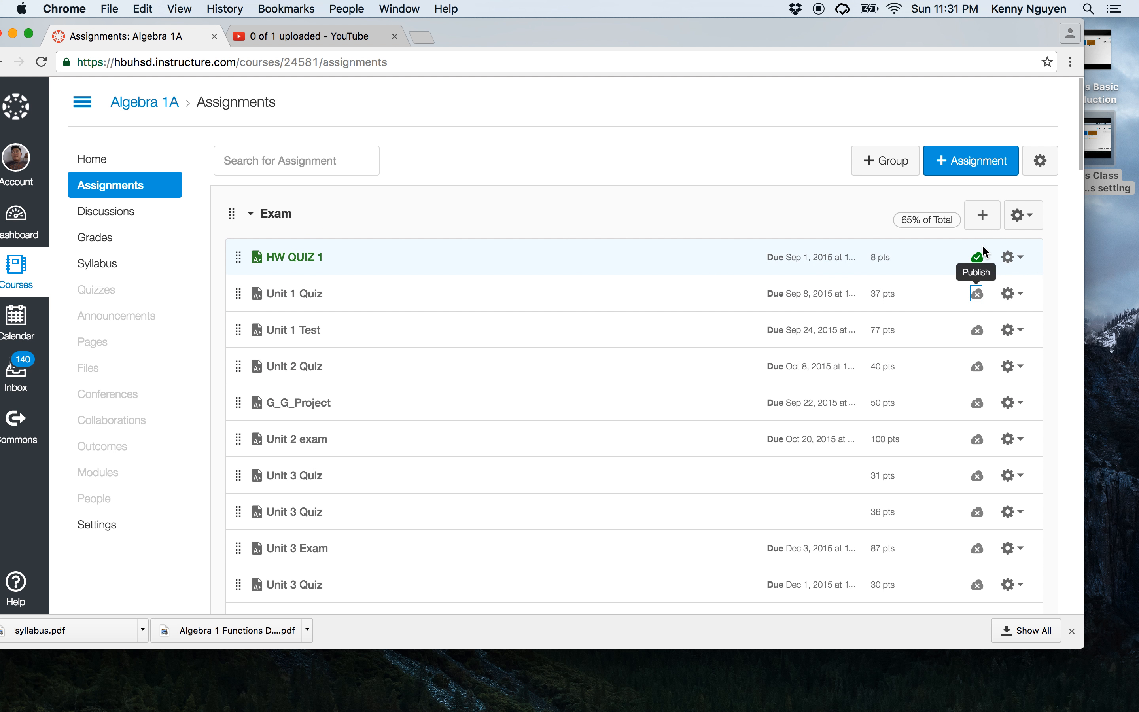
click(979, 255)
Unpublish the first assignments in the Homework group, from HW 1 student survey through HW 11
scroll(709, 561, down, 10)
scroll(712, 563, up, 10)
scroll(728, 556, down, 1)
scroll(744, 552, down, 12)
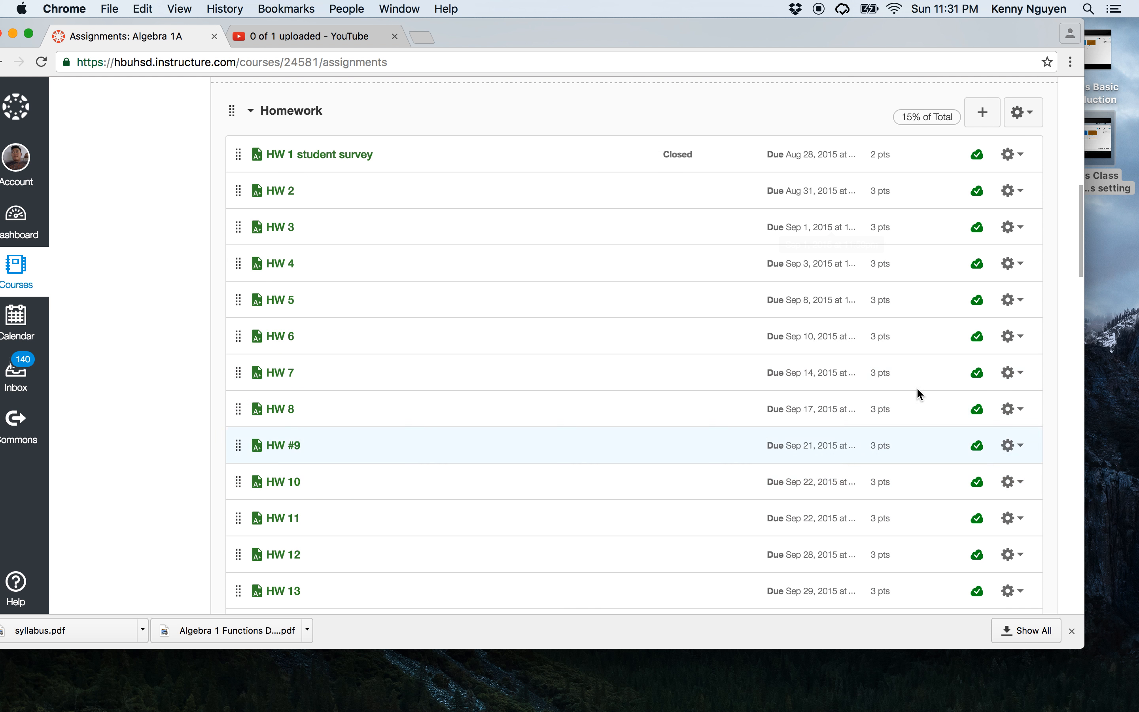
click(979, 158)
click(979, 193)
click(979, 229)
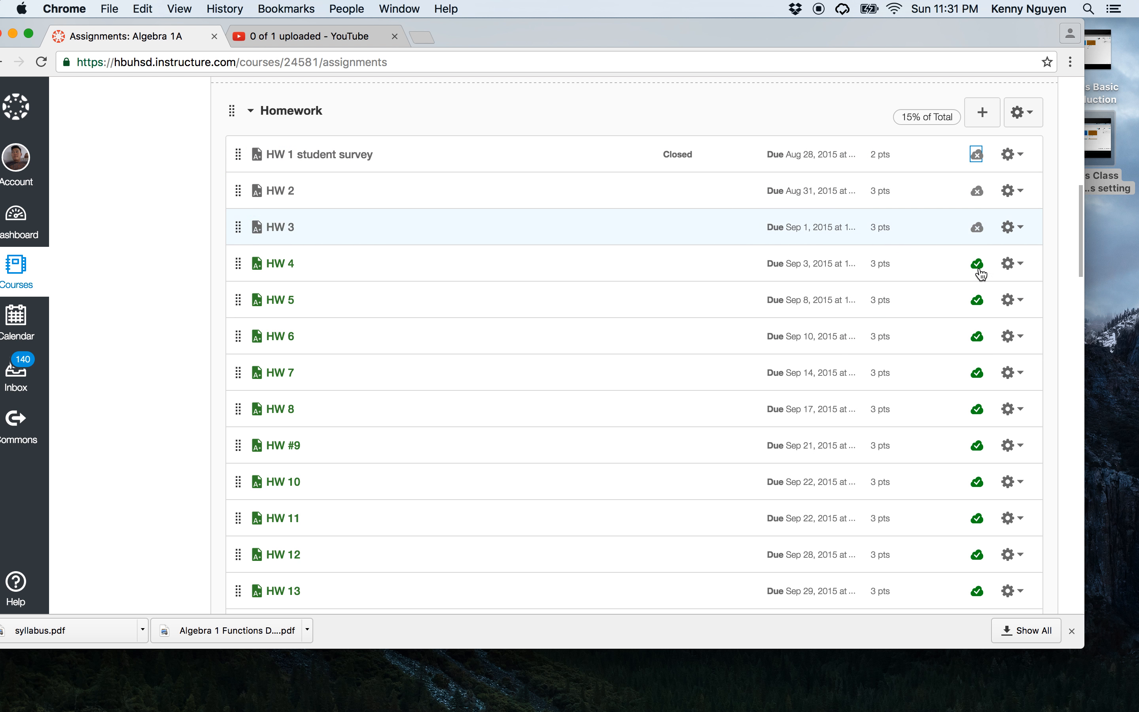
click(979, 300)
click(979, 335)
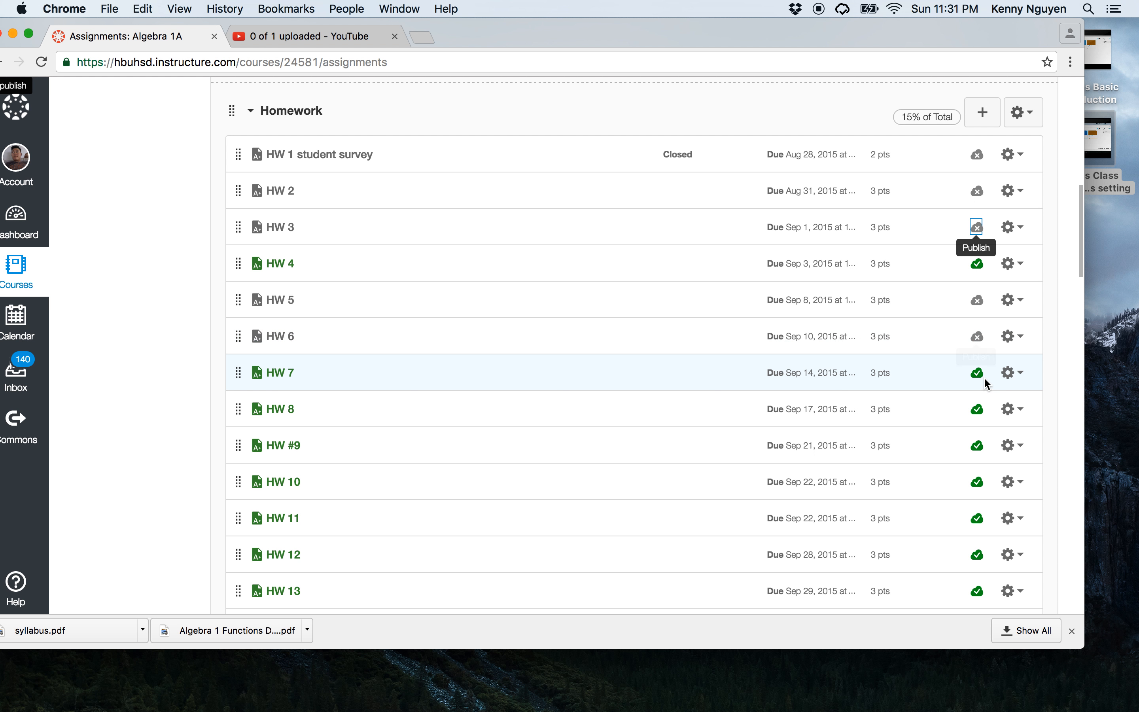
click(982, 410)
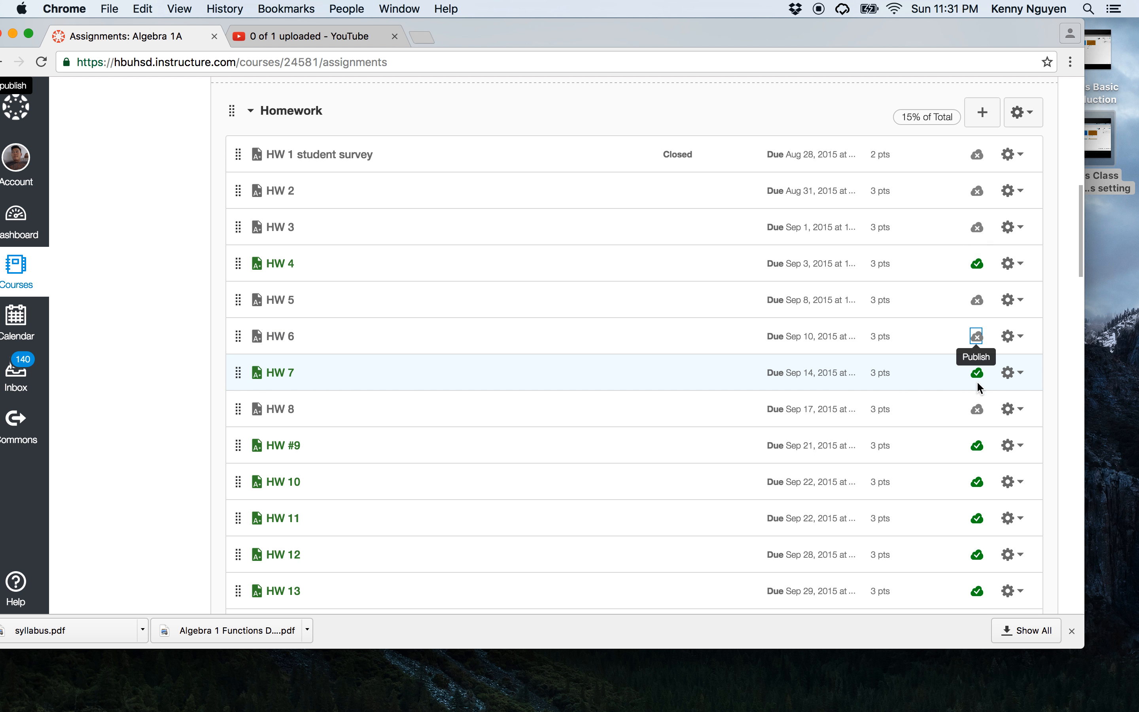
click(978, 263)
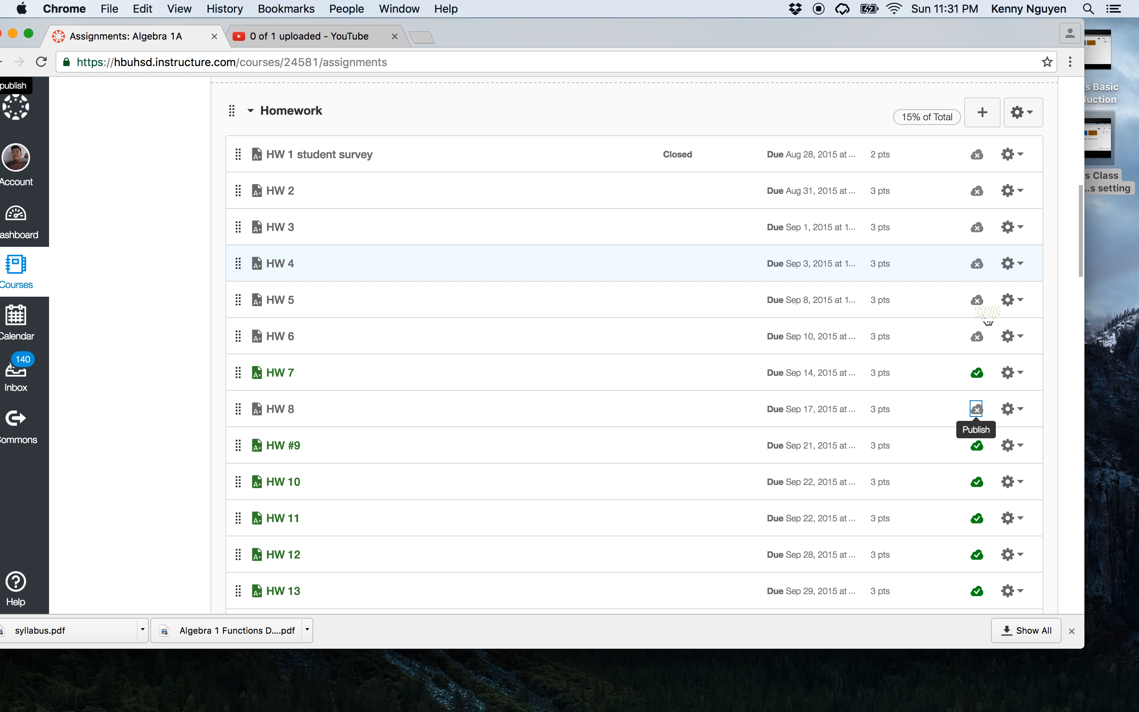
click(978, 445)
click(978, 372)
click(978, 482)
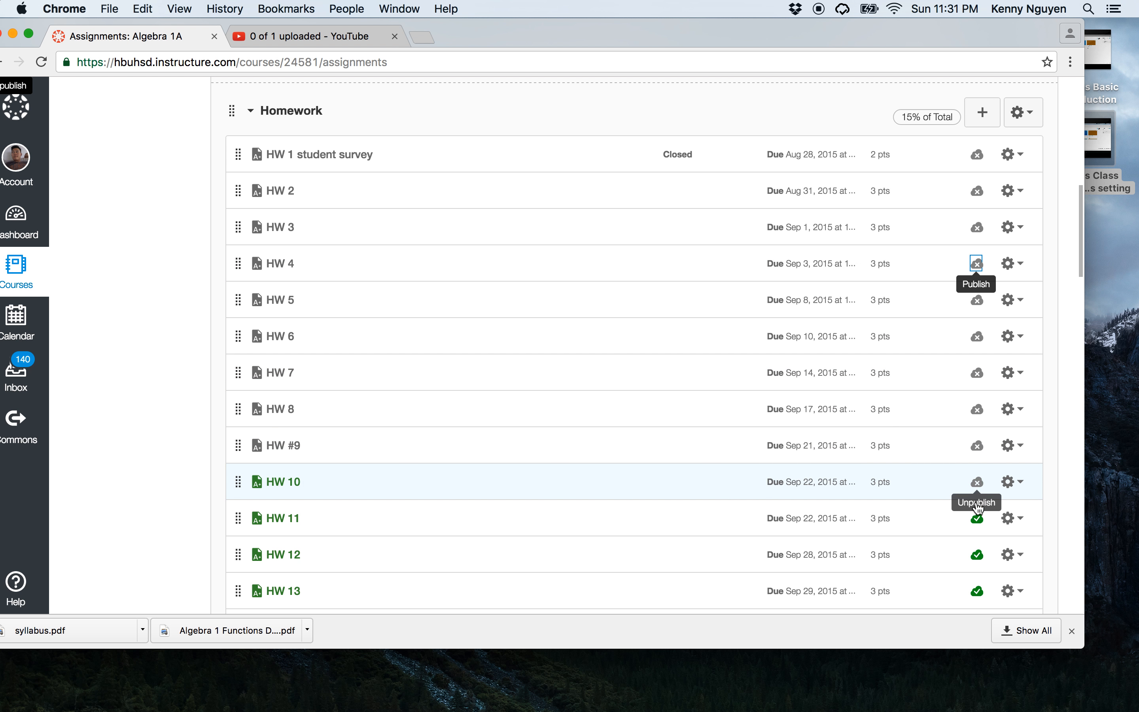
Look through the Exam and Homework groups to check the publish status and due dates of the imported assignments
scroll(980, 524, down, 10)
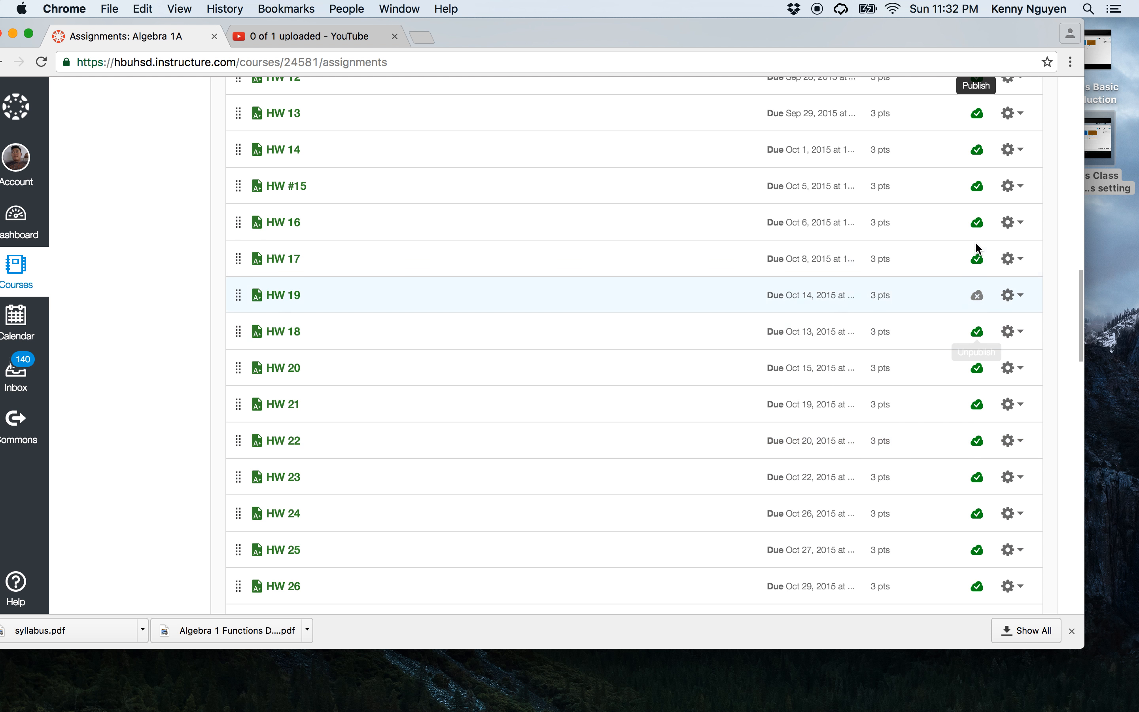
scroll(1002, 406, up, 14)
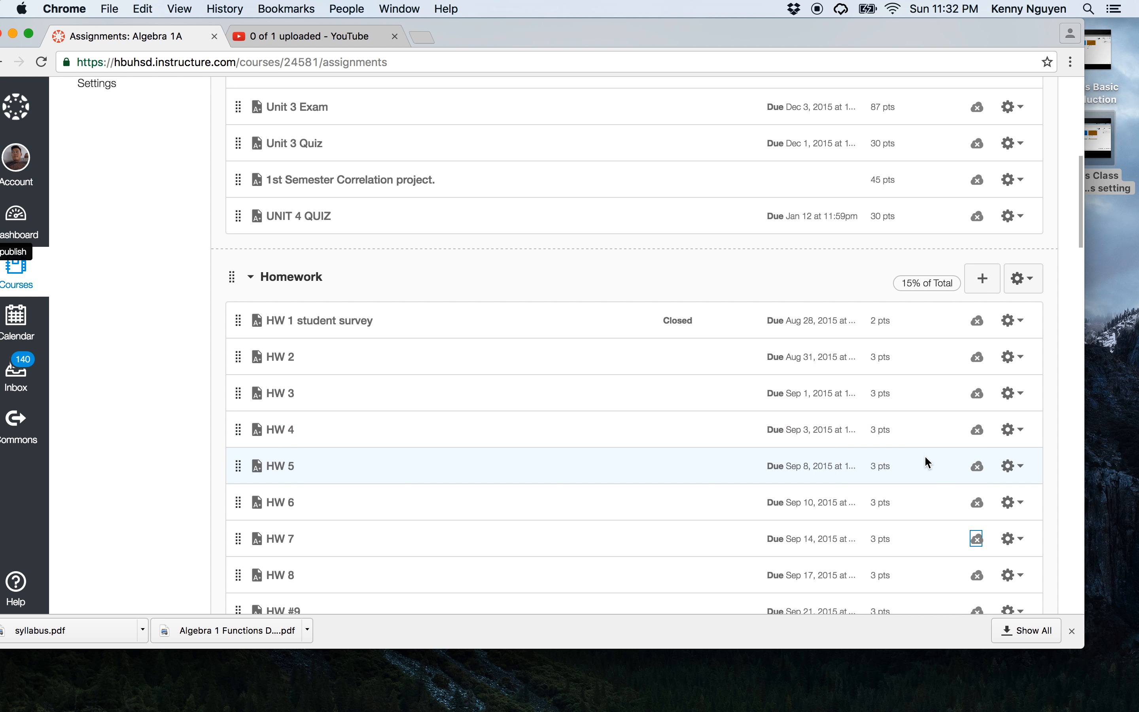
scroll(924, 455, up, 3)
scroll(914, 448, up, 7)
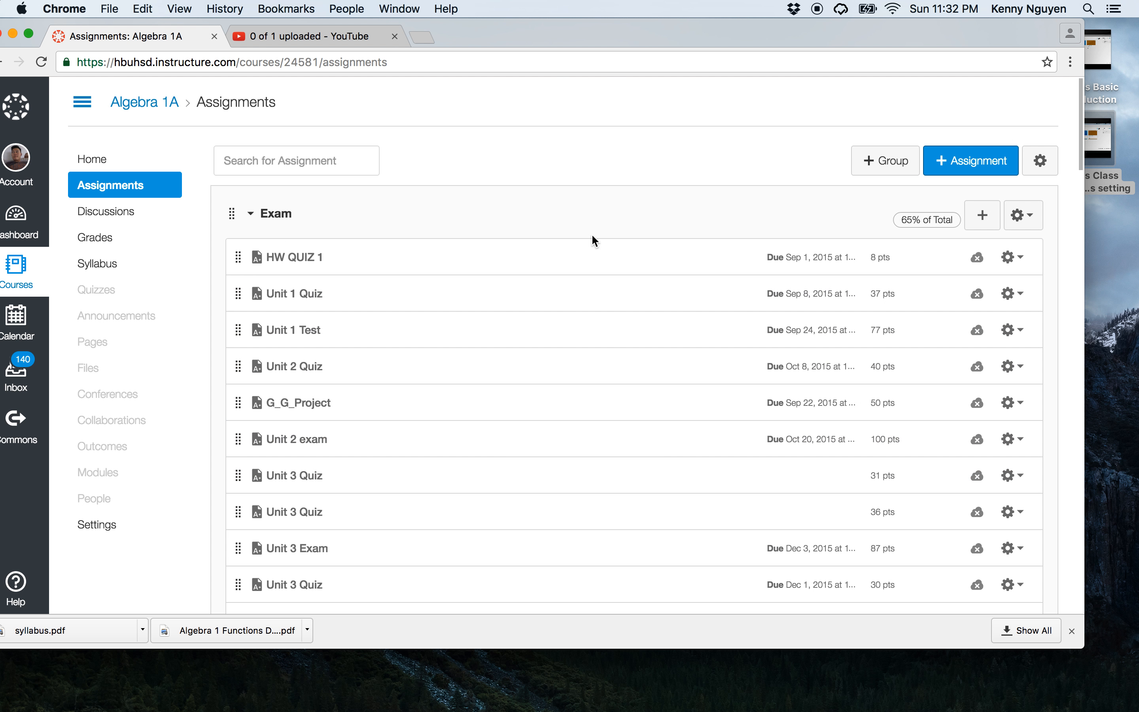
scroll(706, 348, down, 2)
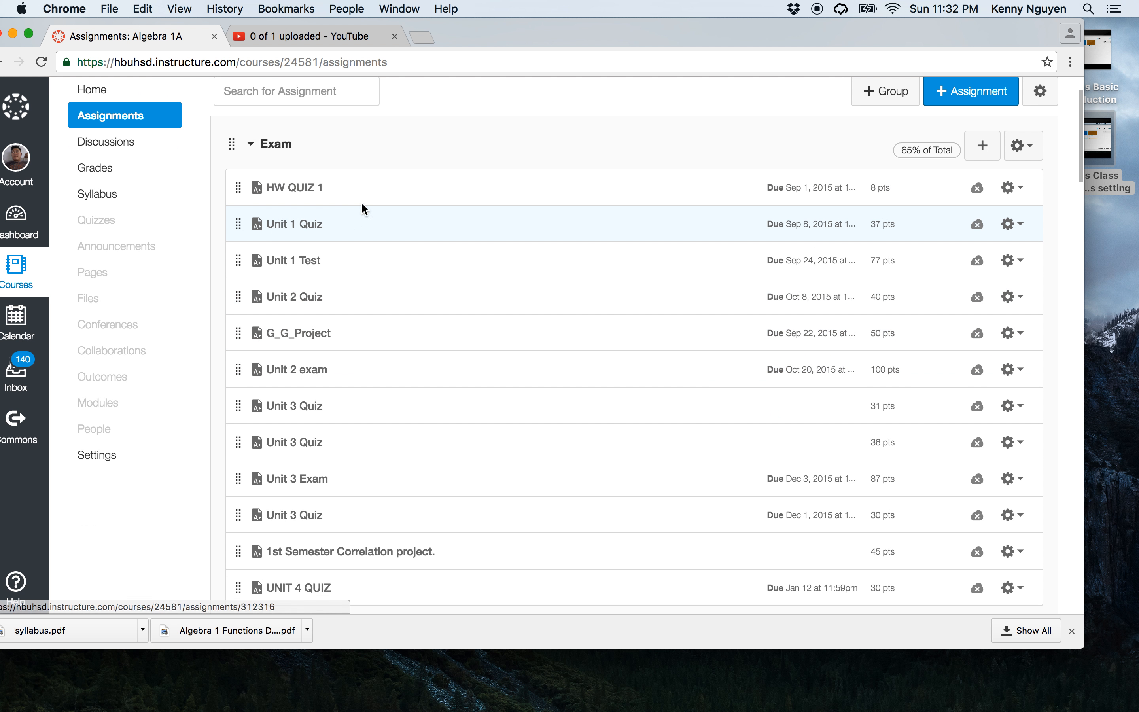
scroll(463, 504, down, 2)
scroll(470, 516, down, 3)
scroll(470, 514, up, 7)
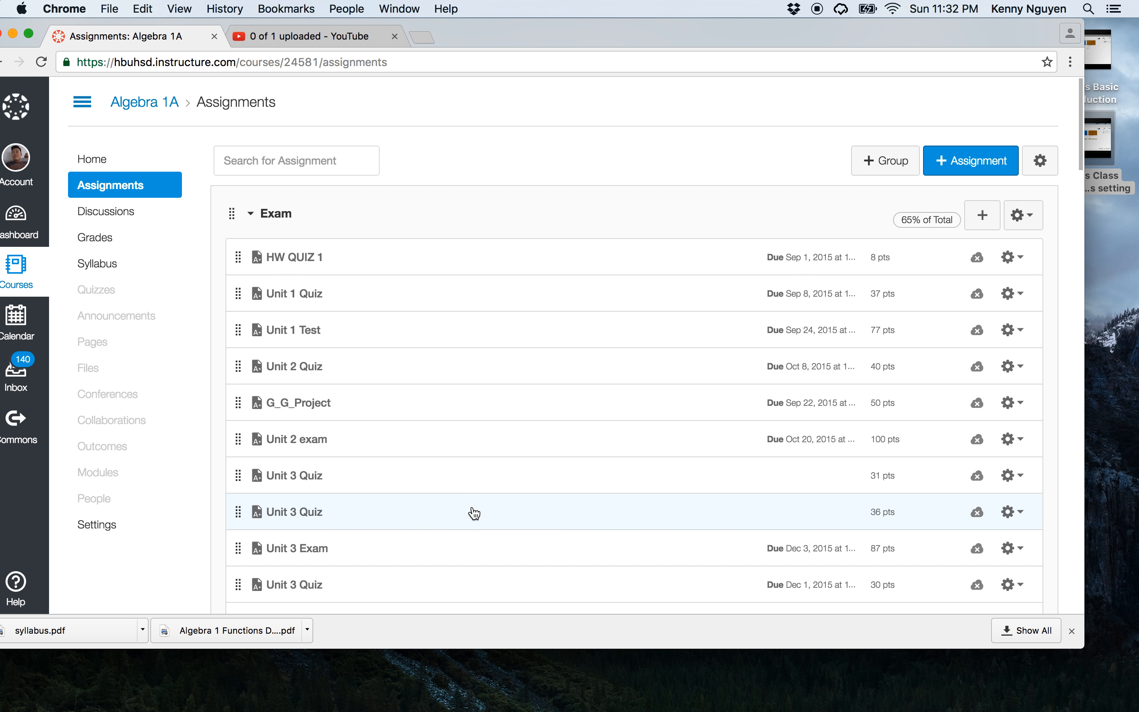
scroll(380, 456, down, 7)
scroll(381, 459, down, 4)
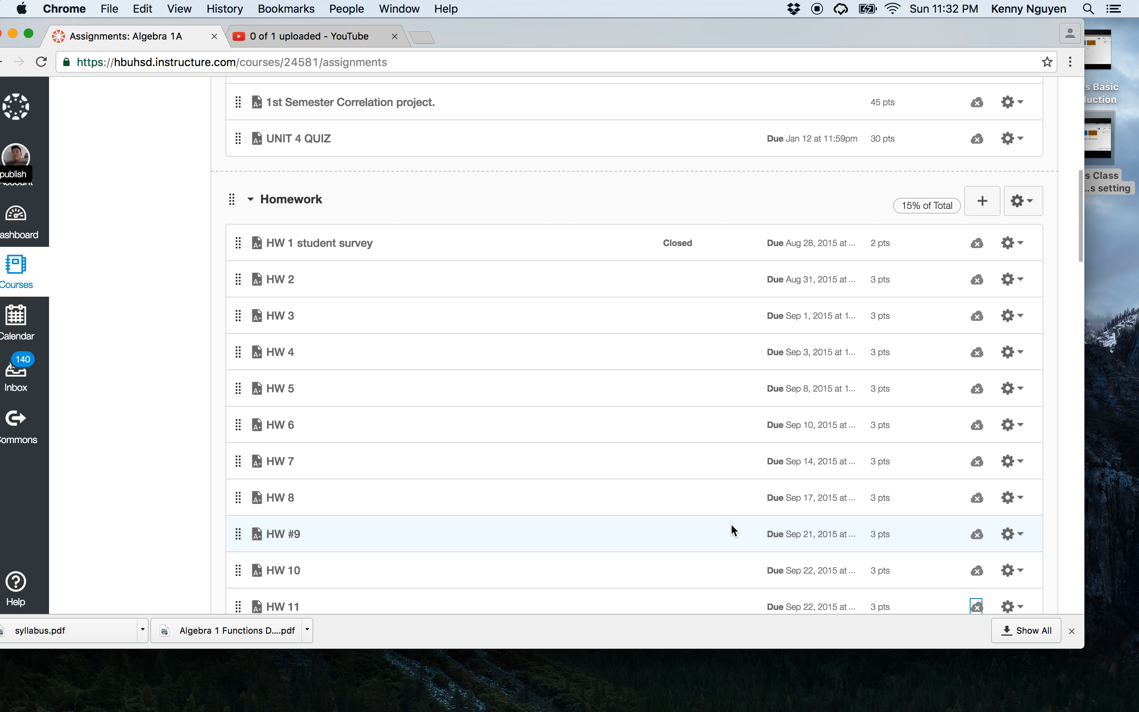
scroll(306, 278, up, 15)
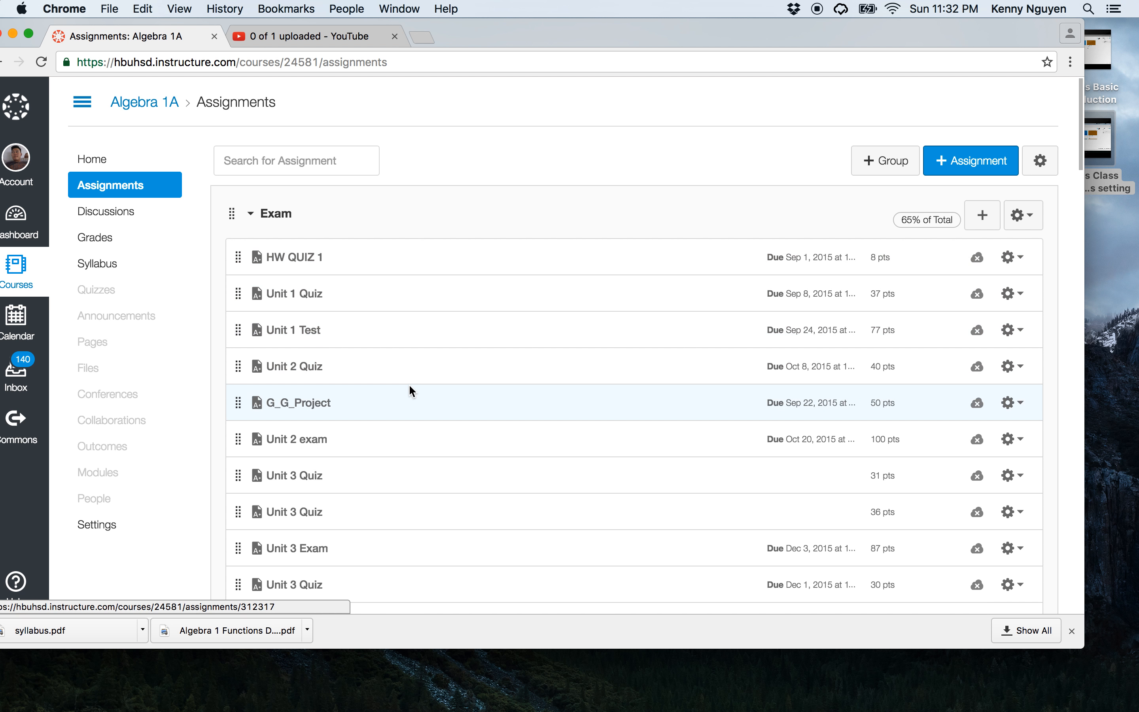
scroll(409, 386, down, 15)
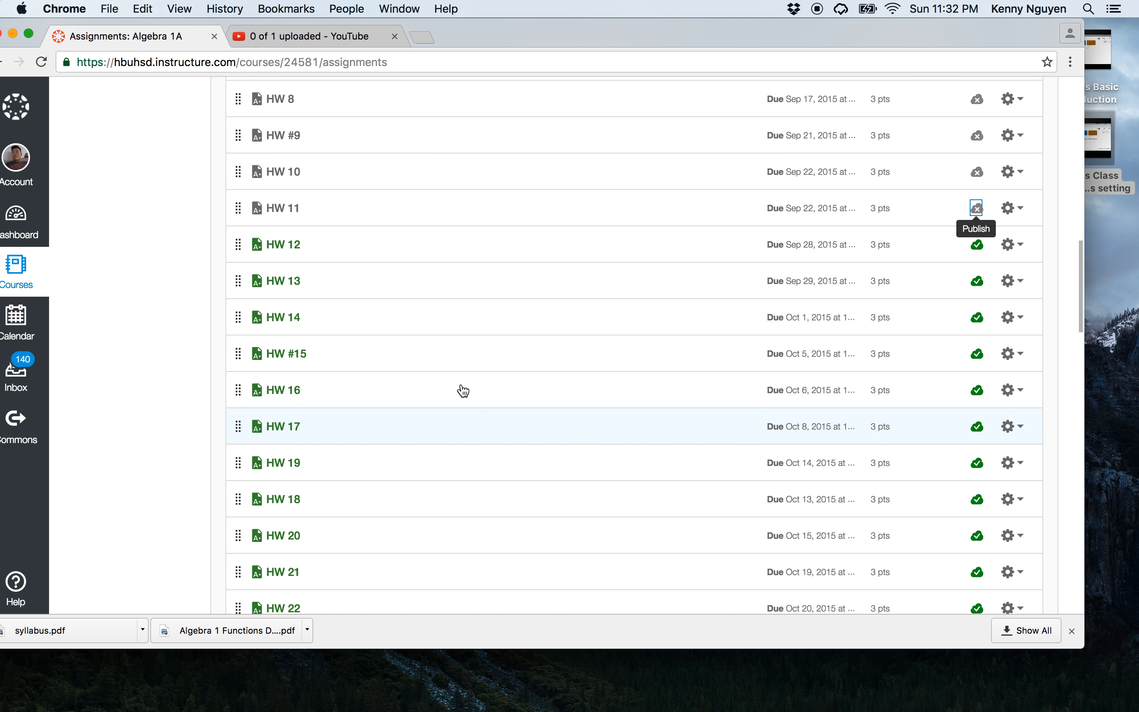
scroll(460, 385, up, 10)
scroll(518, 389, down, 4)
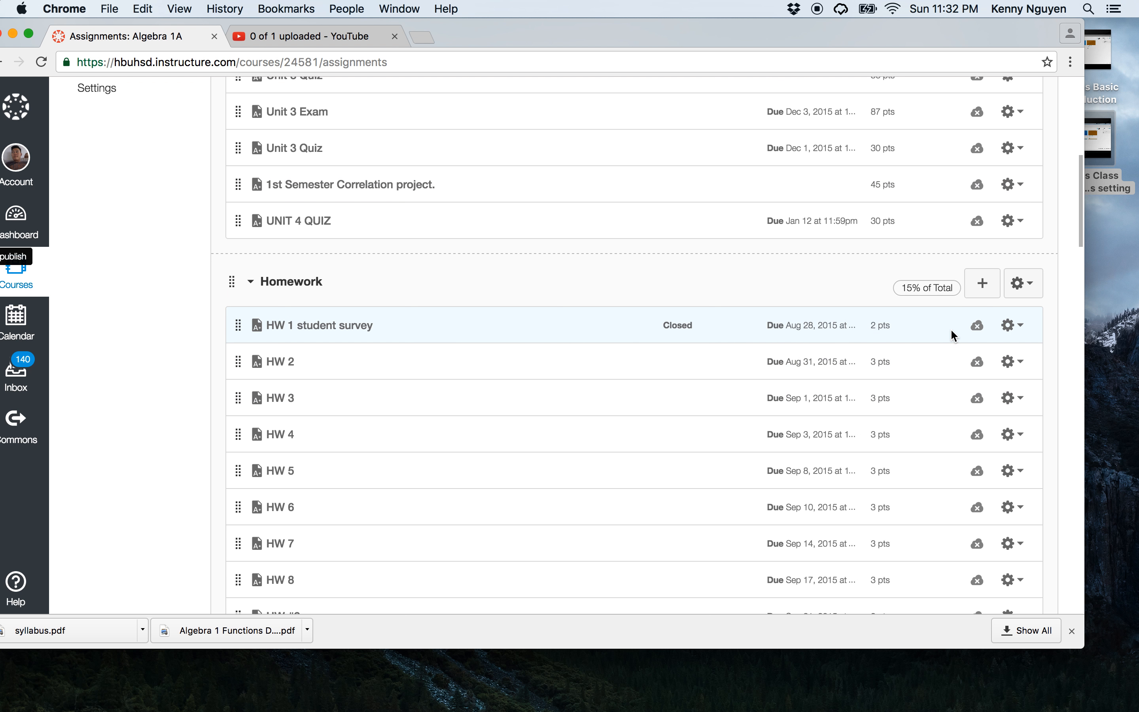
Publish the HW 1 student survey assignment and open its full edit page with all options
click(979, 326)
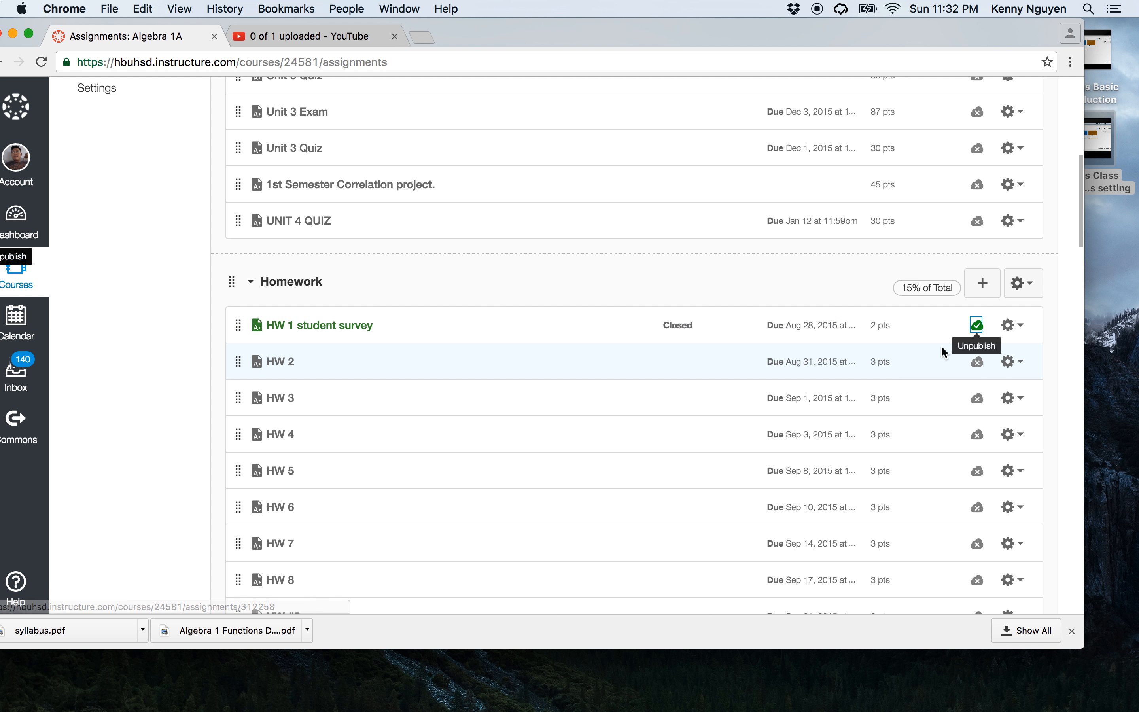
click(1008, 328)
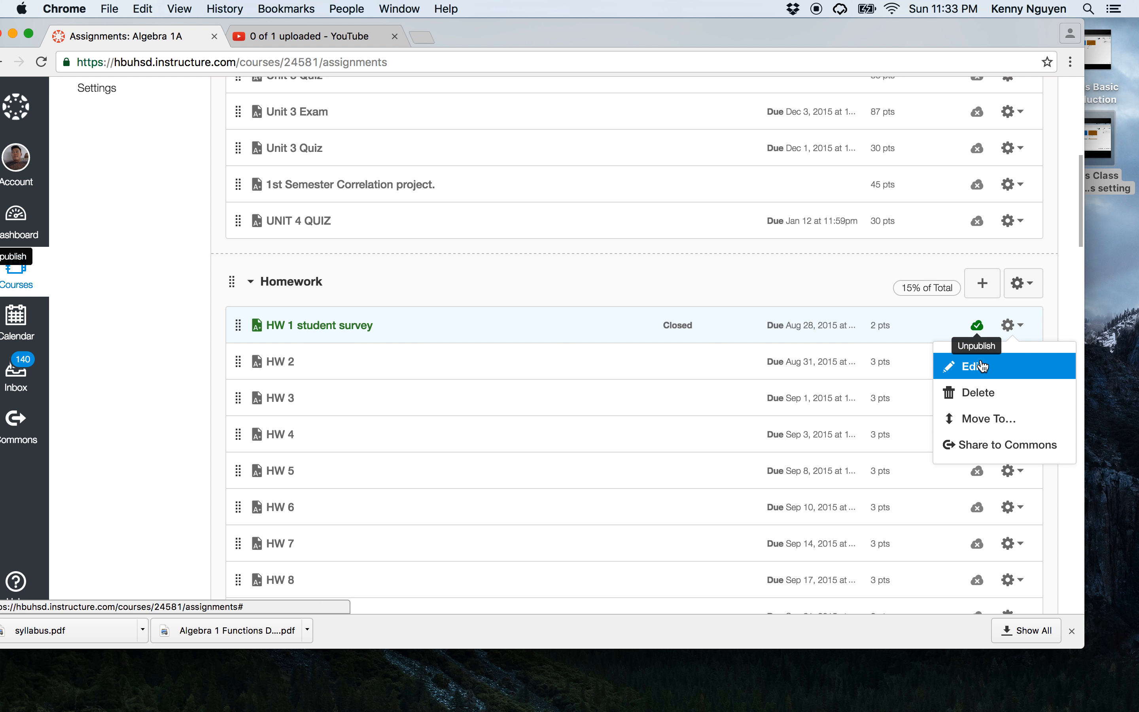
click(984, 366)
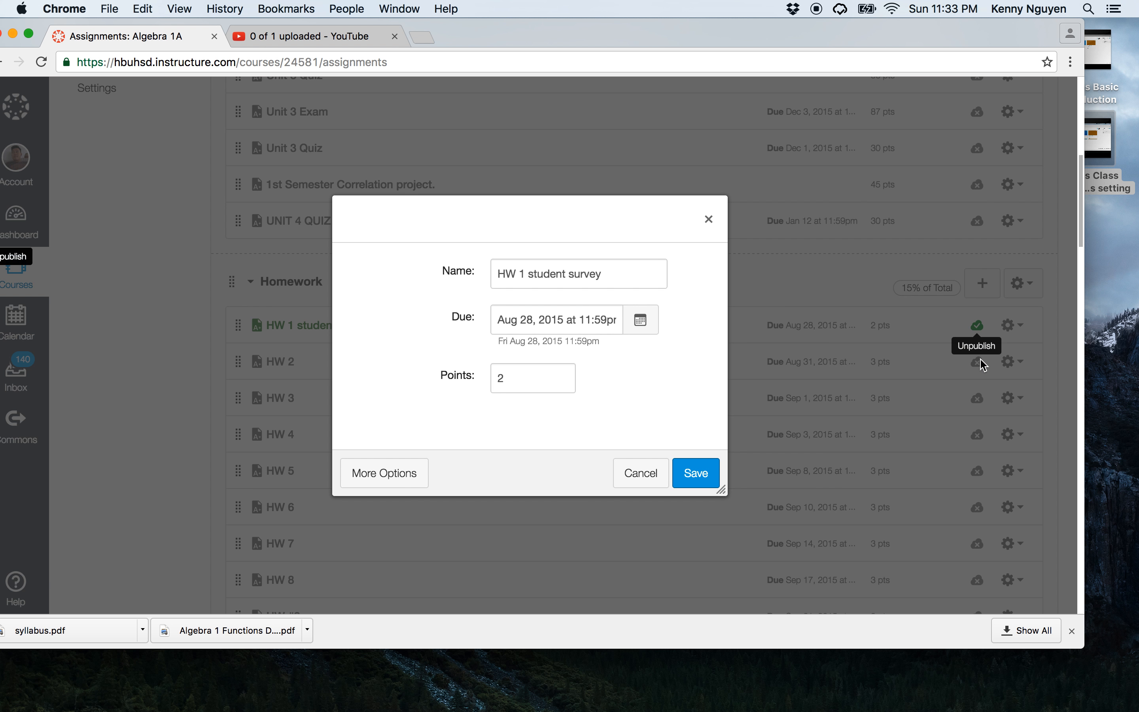
click(391, 474)
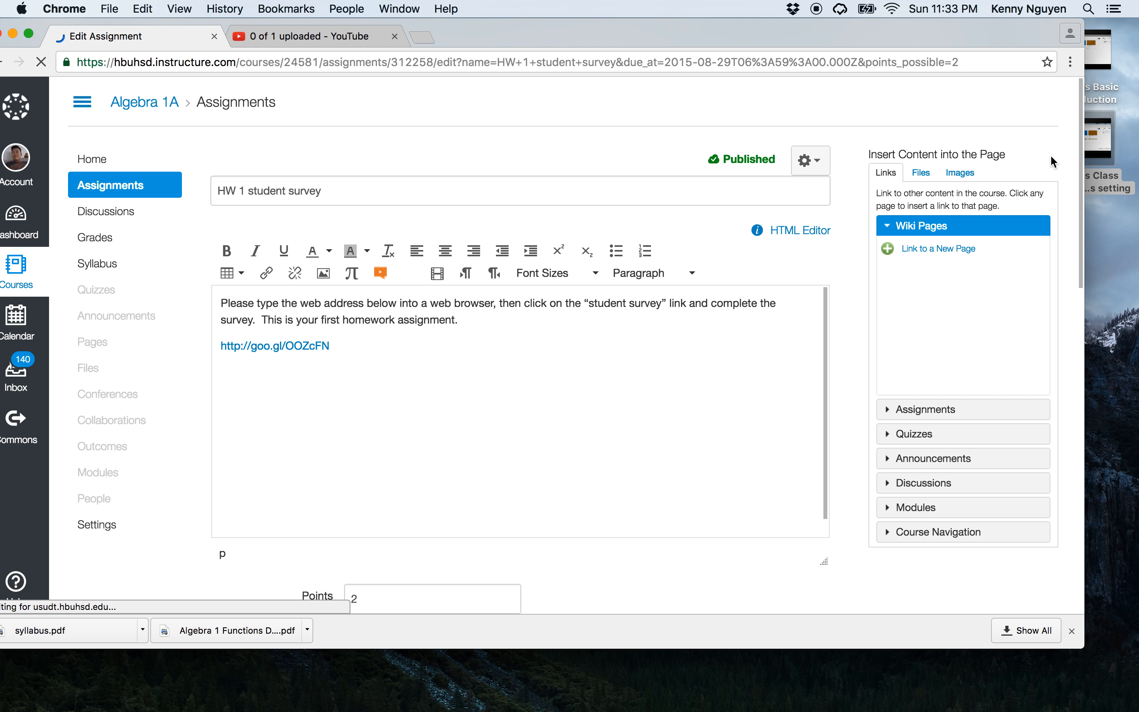
Review the HW 1 student survey's description, its survey link, grading settings and the available submission types
click(530, 384)
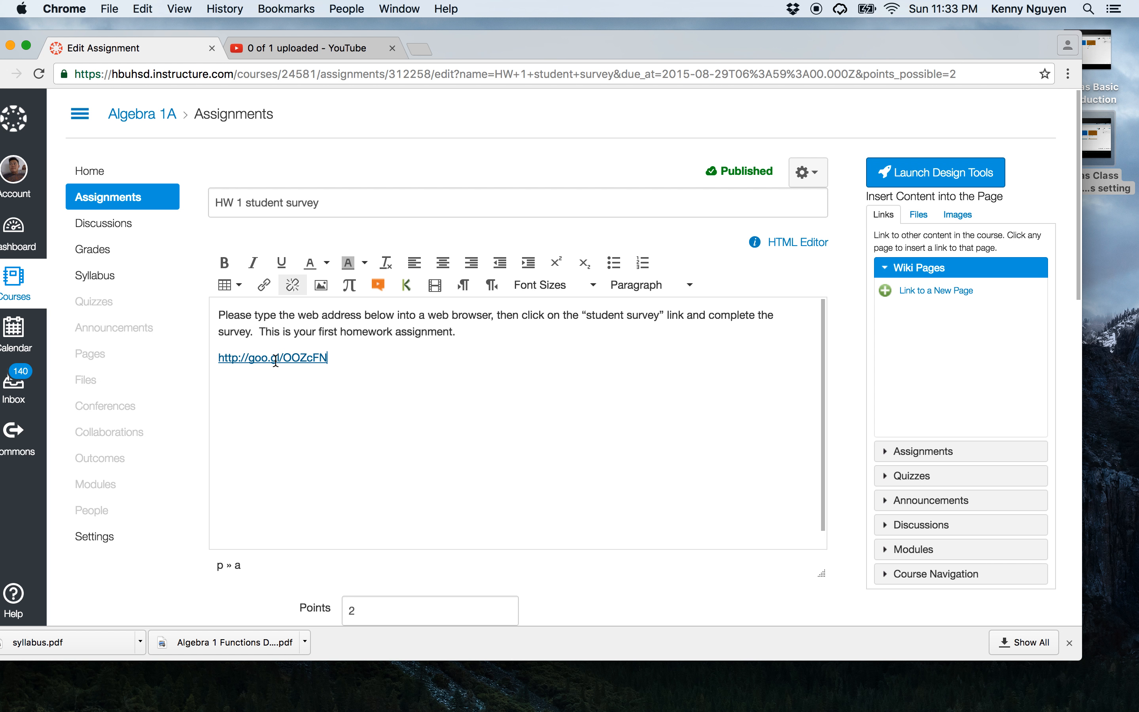
scroll(276, 360, down, 1)
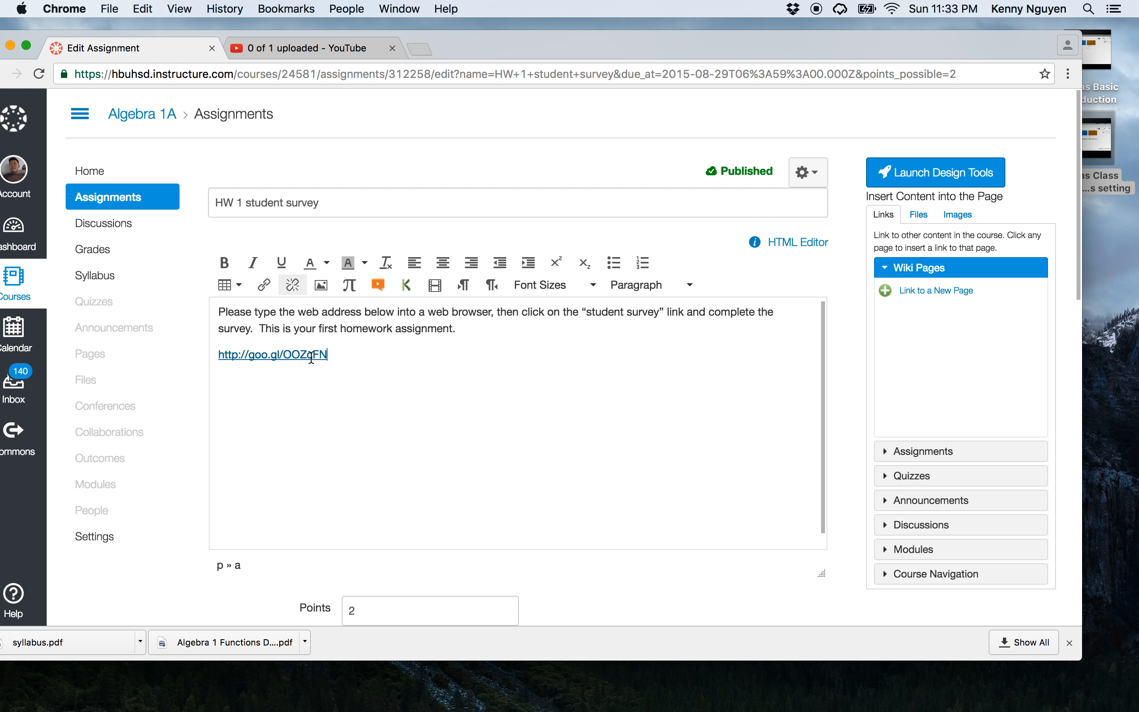
scroll(481, 445, down, 10)
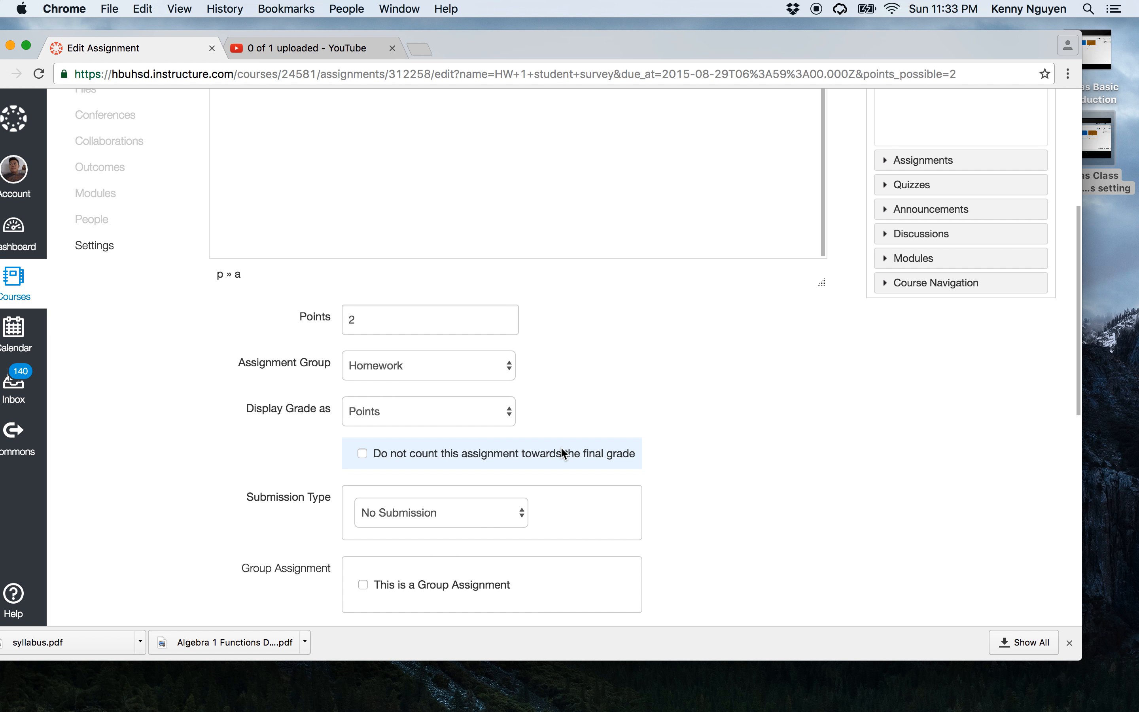
scroll(471, 323, down, 7)
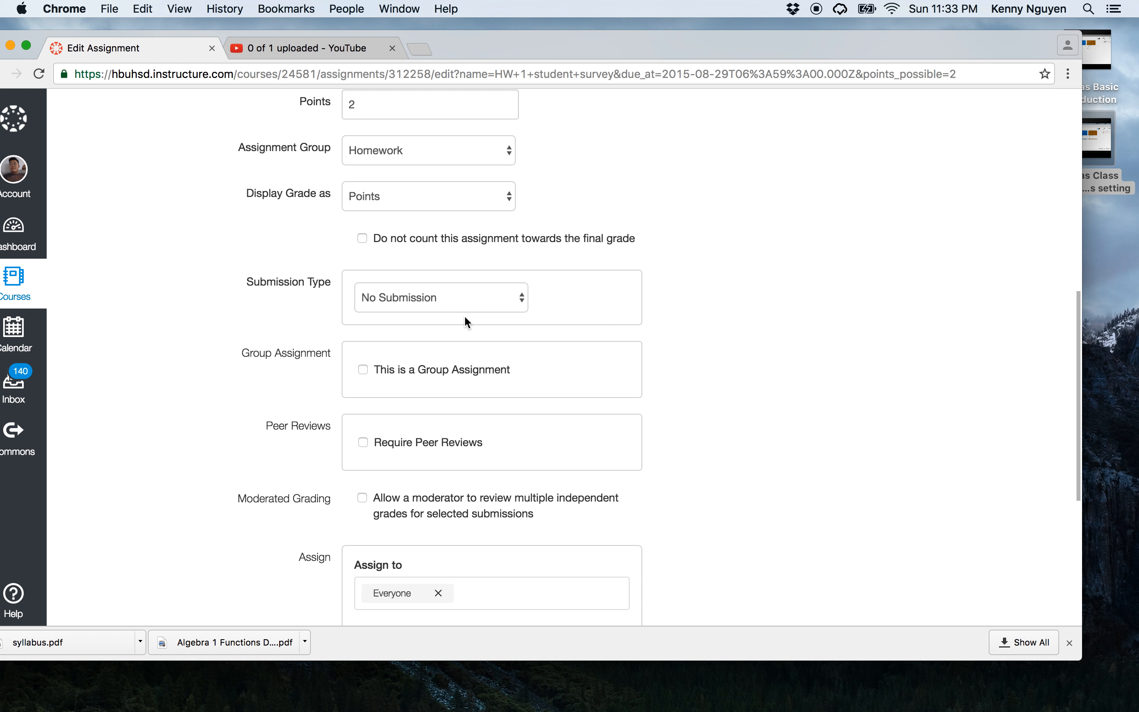
click(475, 306)
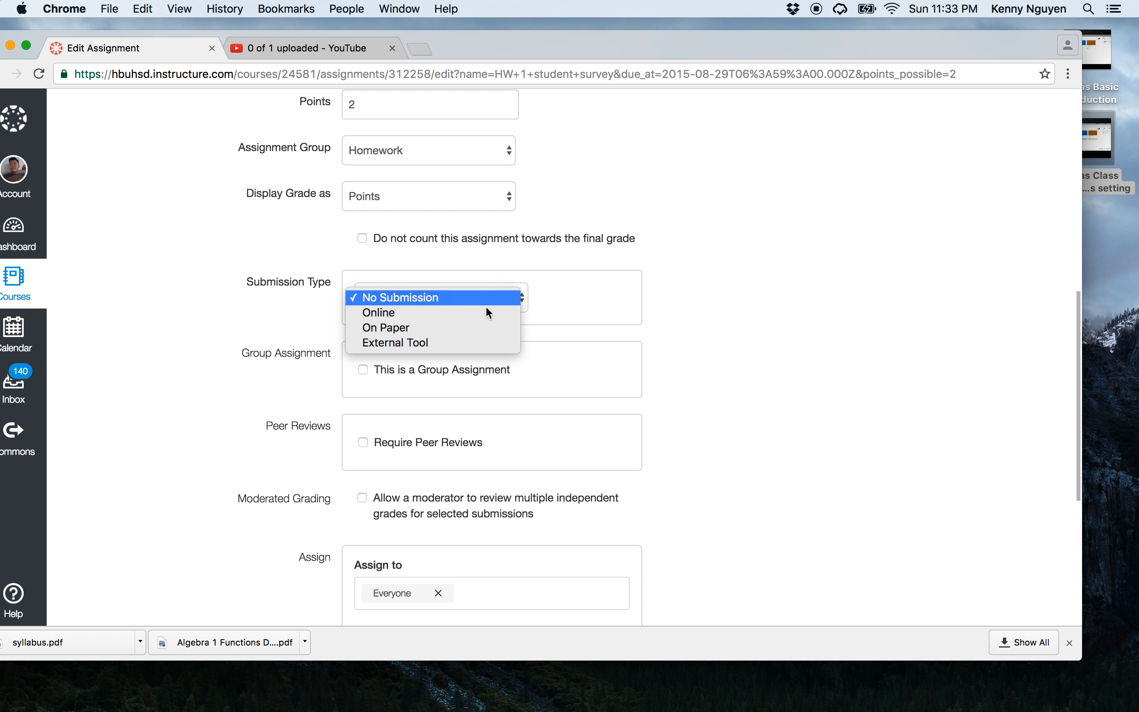
click(707, 293)
Set the HW 1 student survey's due date to August 26, 2016 at 11:59pm
scroll(673, 358, down, 10)
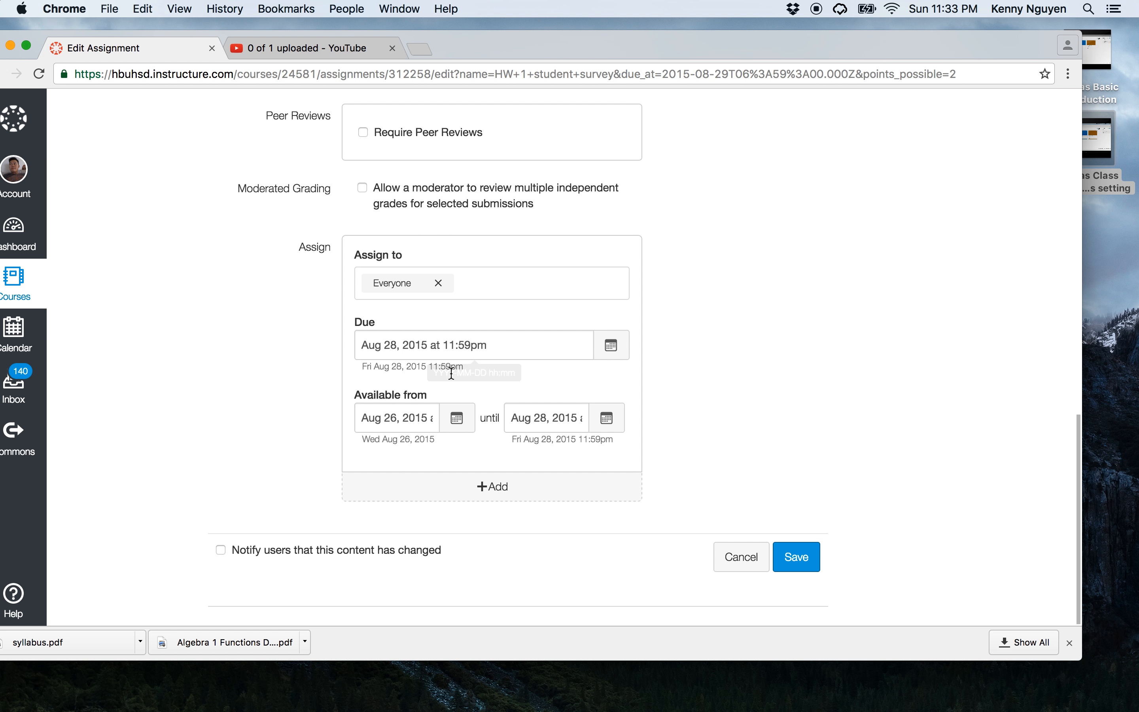
click(611, 348)
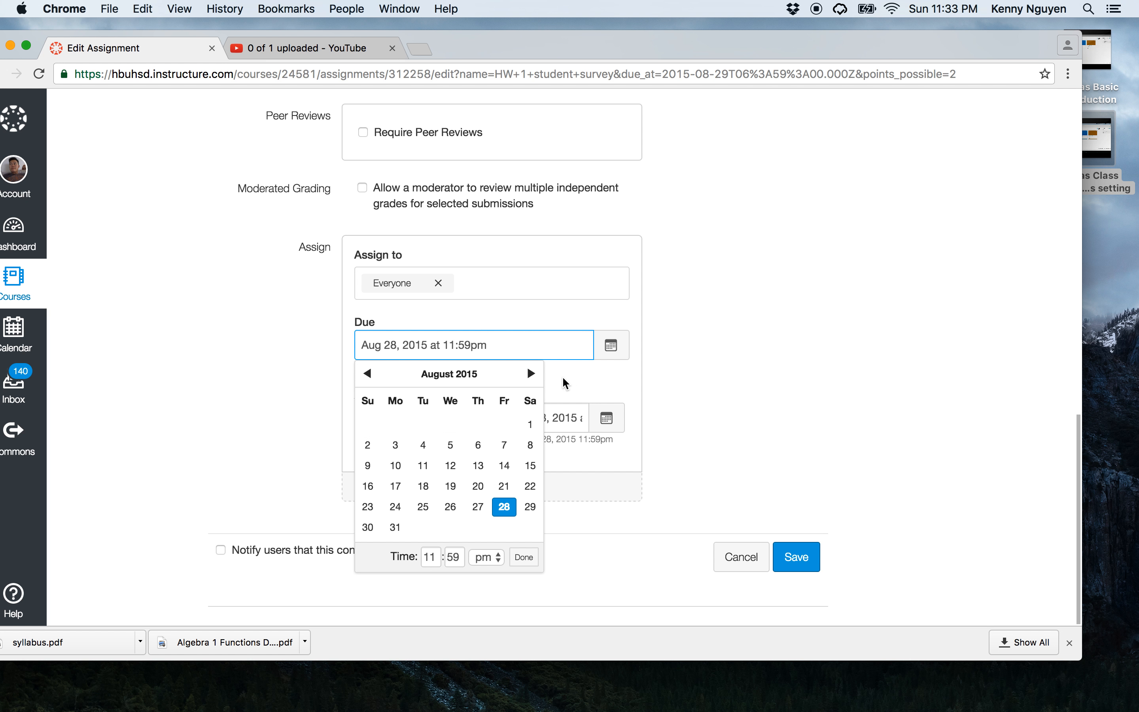
click(530, 374)
click(530, 374)
click(530, 373)
click(531, 374)
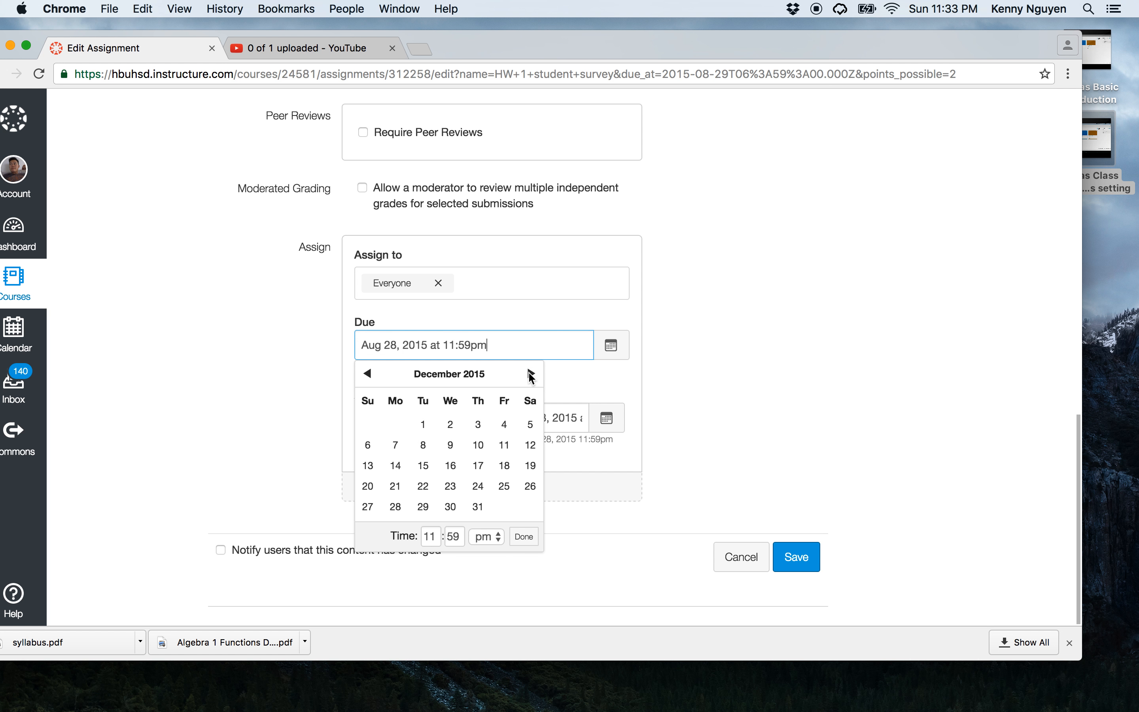
click(531, 374)
click(531, 374)
click(531, 374)
click(530, 374)
click(531, 374)
click(531, 374)
click(531, 373)
click(531, 373)
click(531, 374)
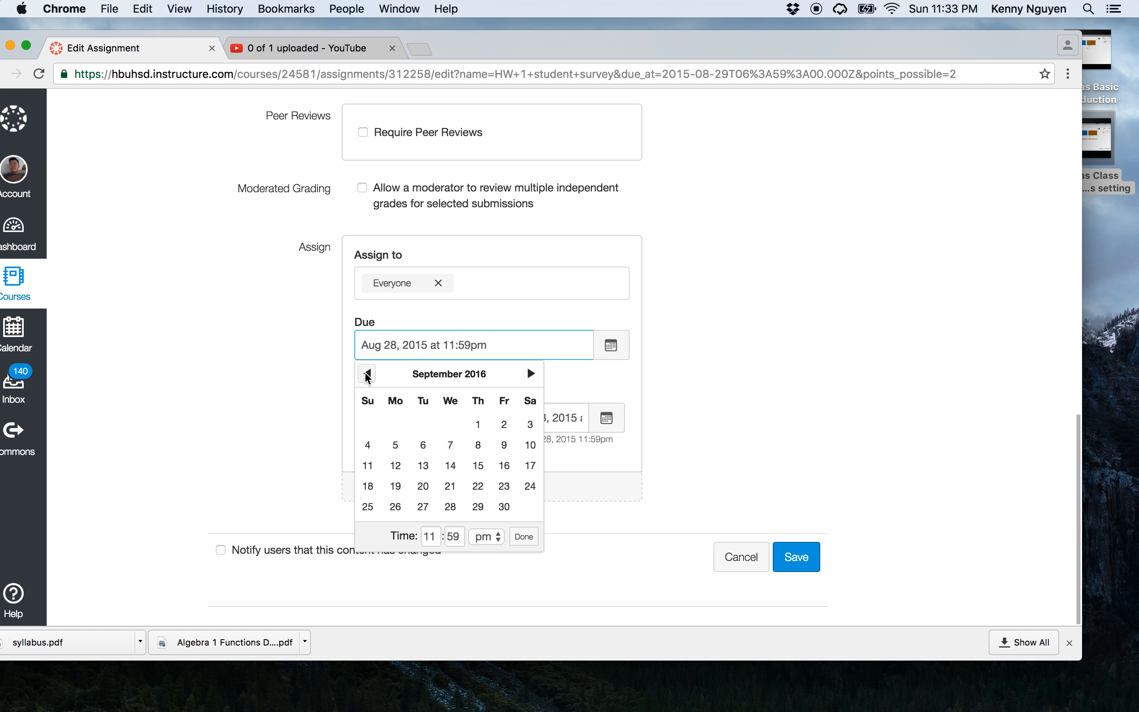
click(369, 374)
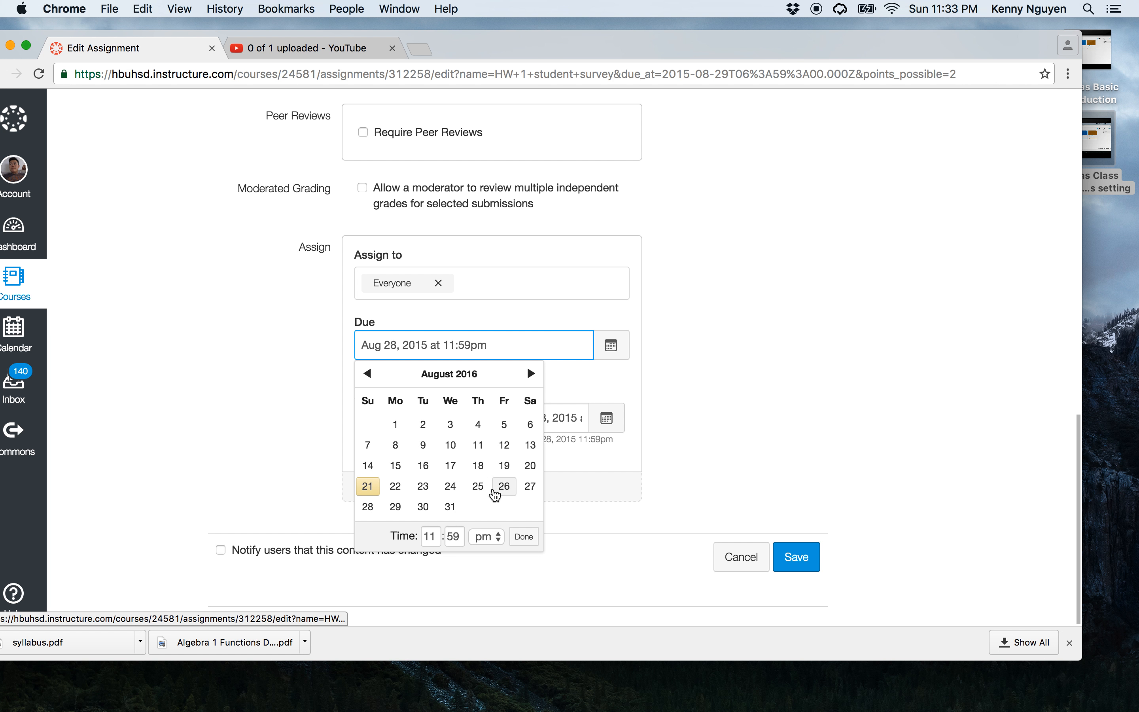
click(504, 487)
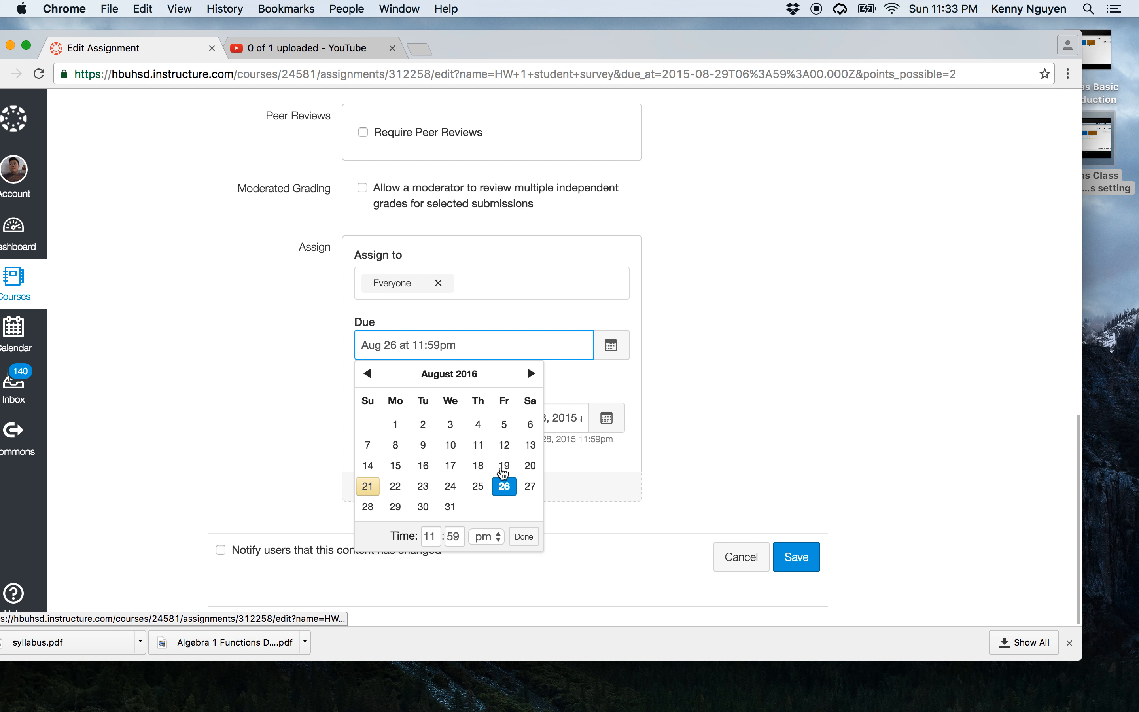
click(806, 418)
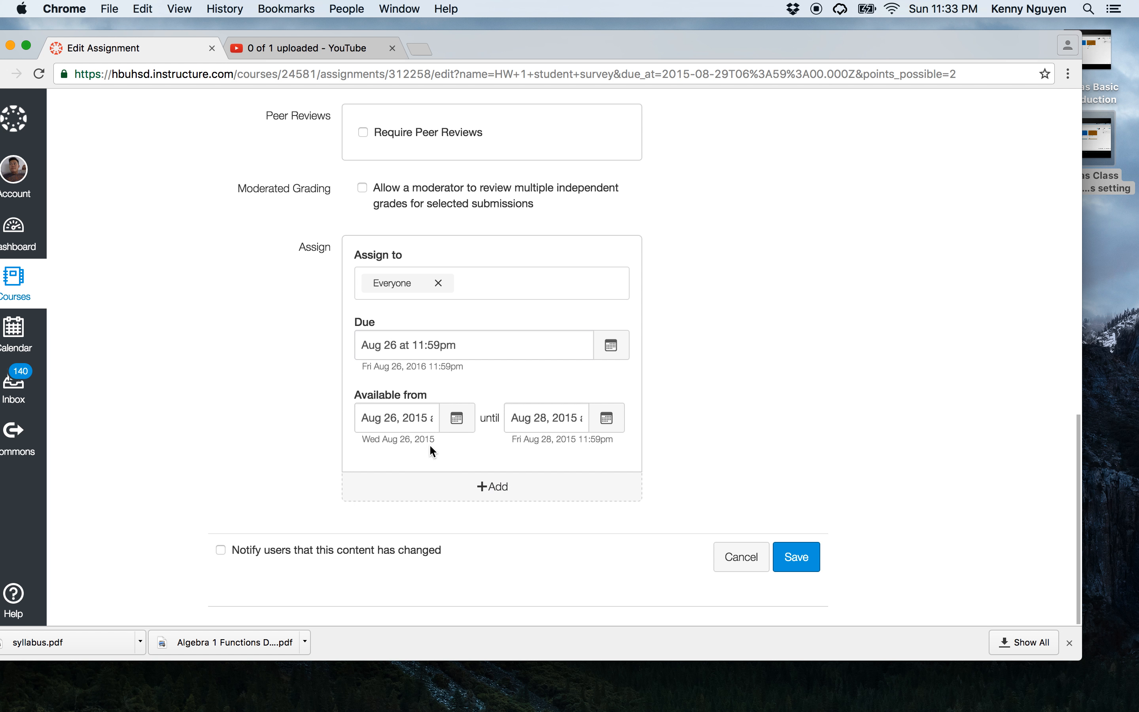
Set the HW 1 student survey's available-from date to August 24, 2016
click(458, 419)
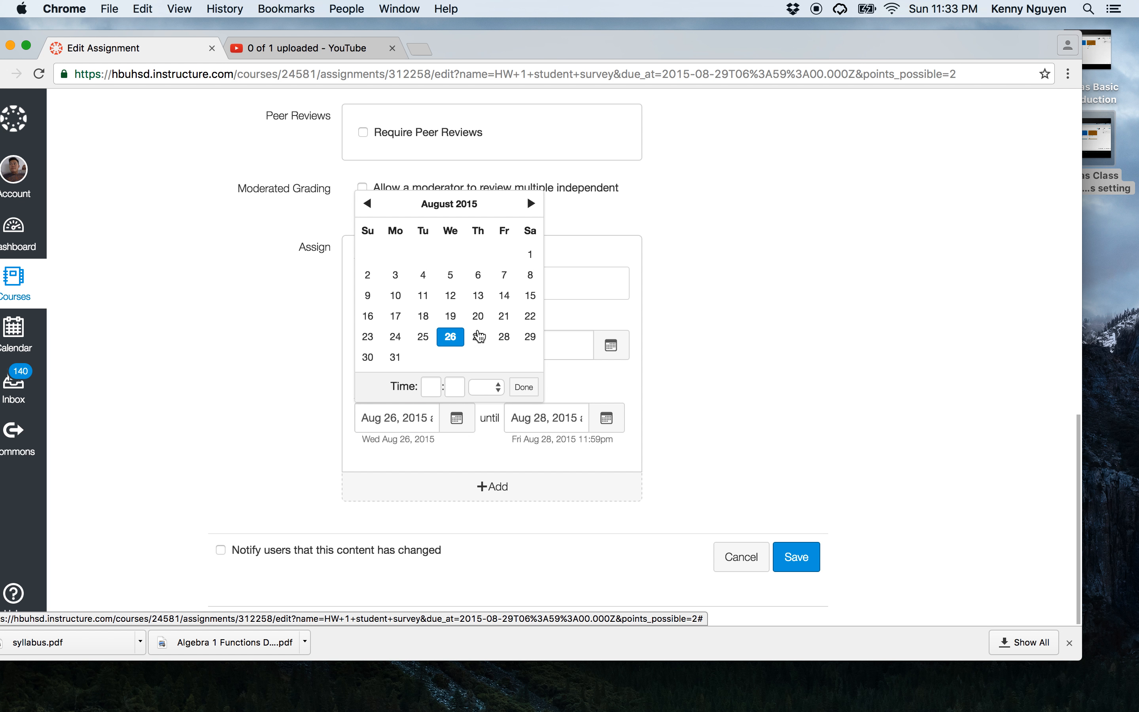
click(531, 204)
click(530, 203)
click(530, 203)
click(530, 204)
click(530, 204)
click(531, 203)
click(531, 203)
click(530, 204)
click(531, 204)
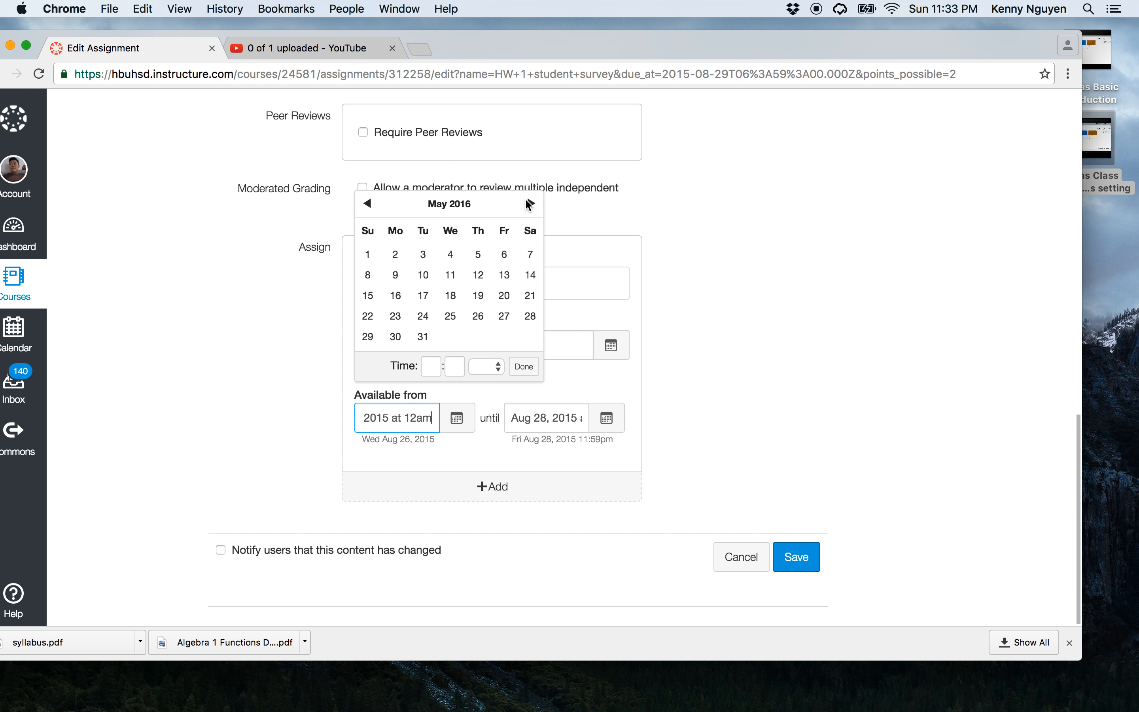
click(530, 204)
click(531, 203)
click(530, 204)
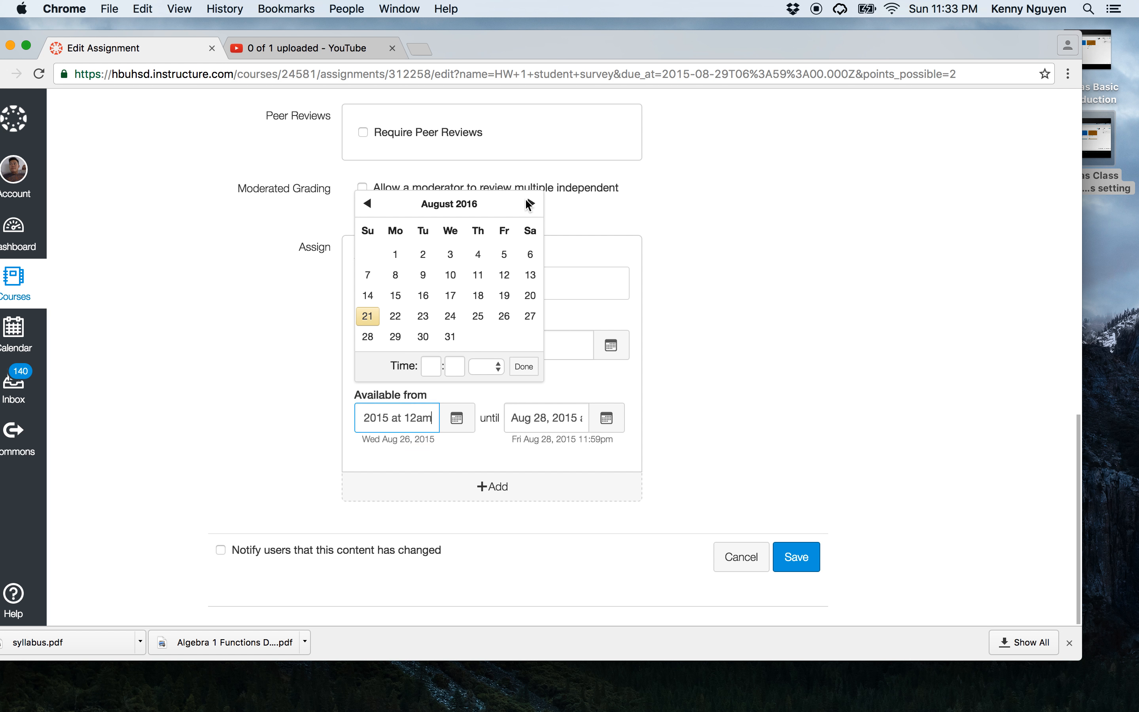
click(450, 316)
click(642, 453)
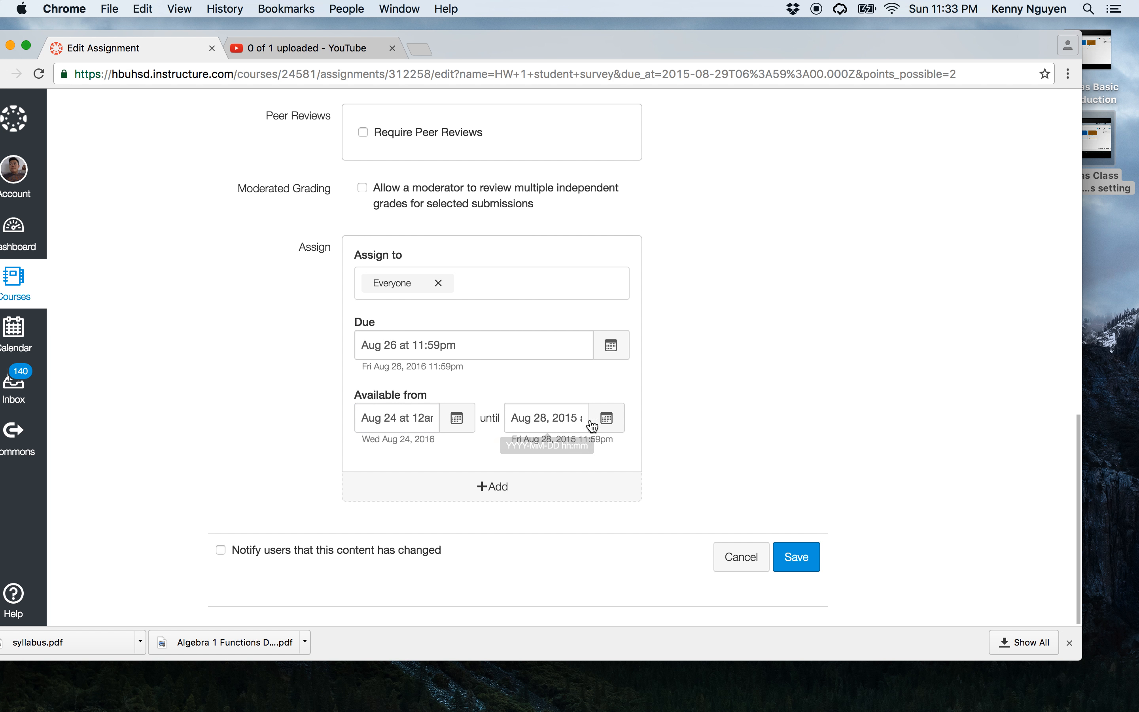
Set the HW 1 student survey's available-until date to August 28, 2016 at 11:59pm and save the assignment
click(606, 418)
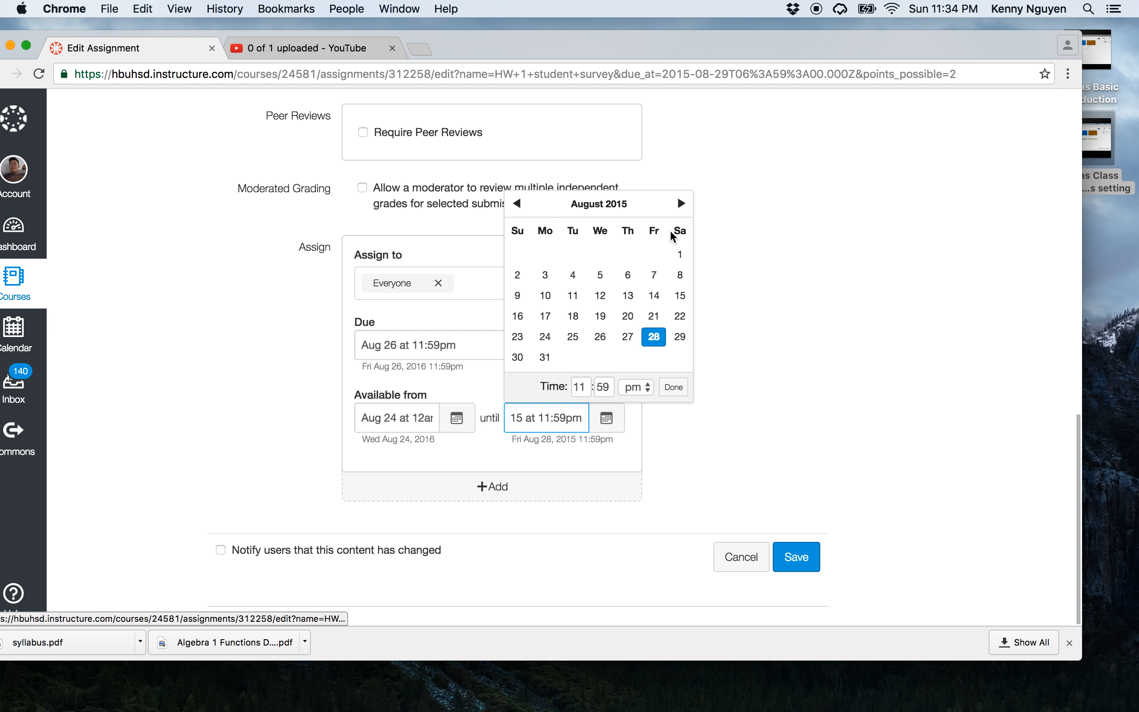
click(682, 204)
click(682, 204)
click(682, 203)
click(682, 203)
click(682, 203)
click(682, 203)
click(682, 203)
click(682, 203)
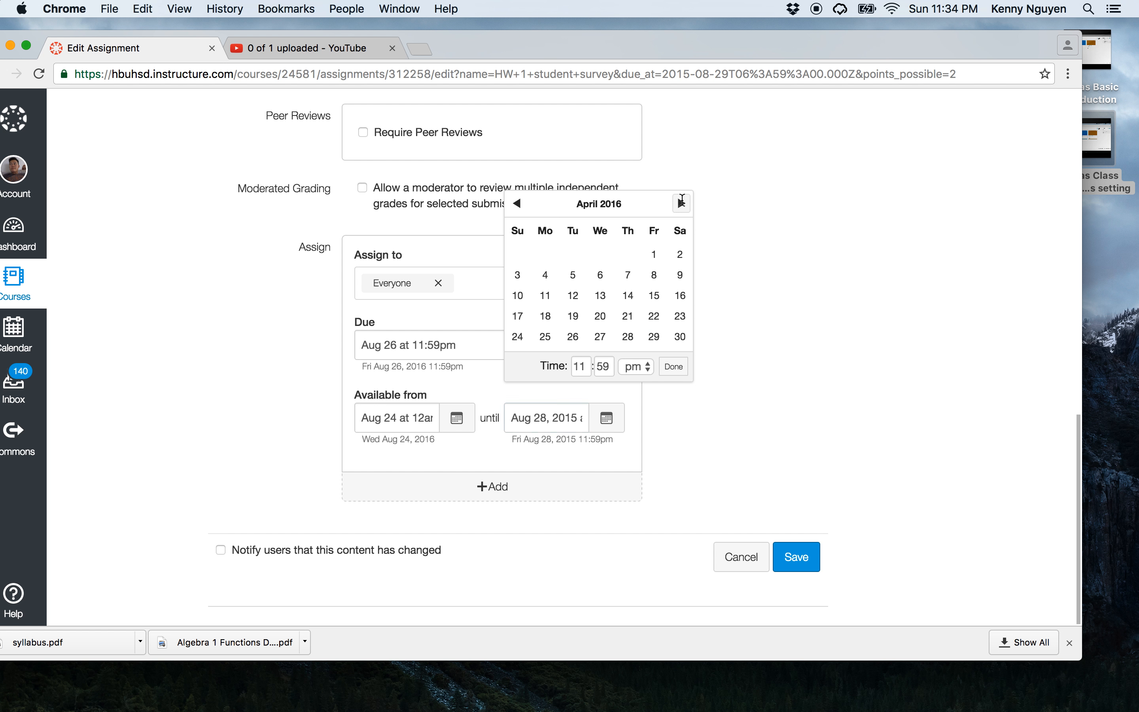
click(682, 203)
click(682, 203)
click(682, 203)
click(682, 203)
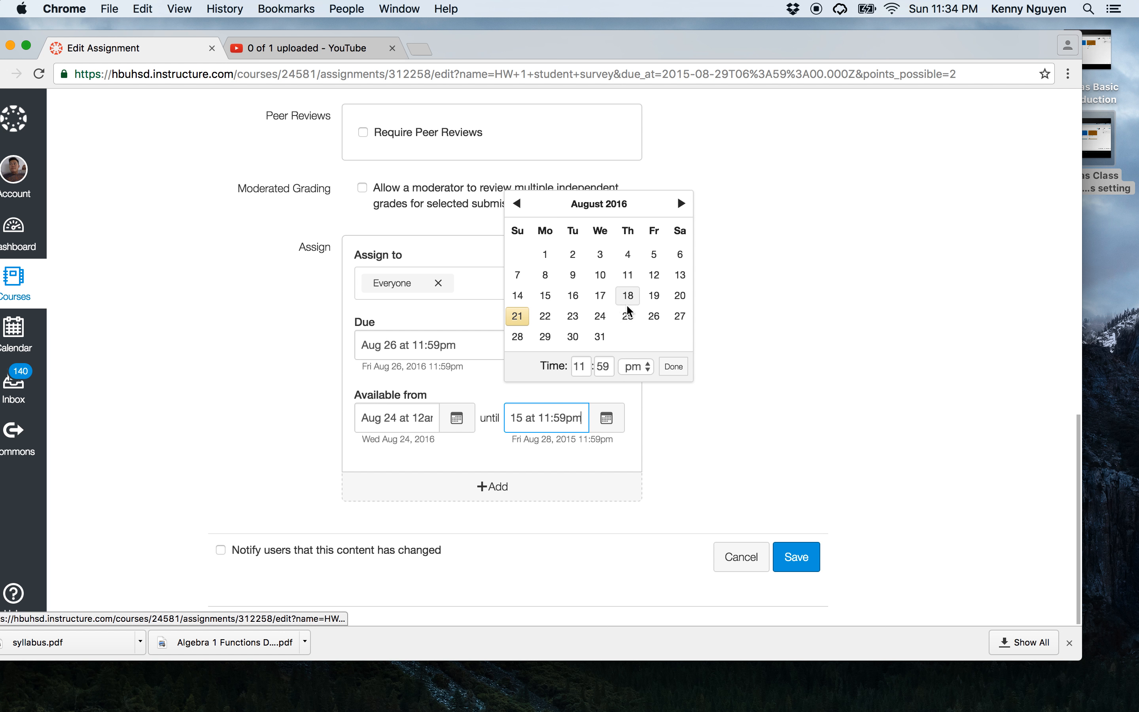
click(518, 336)
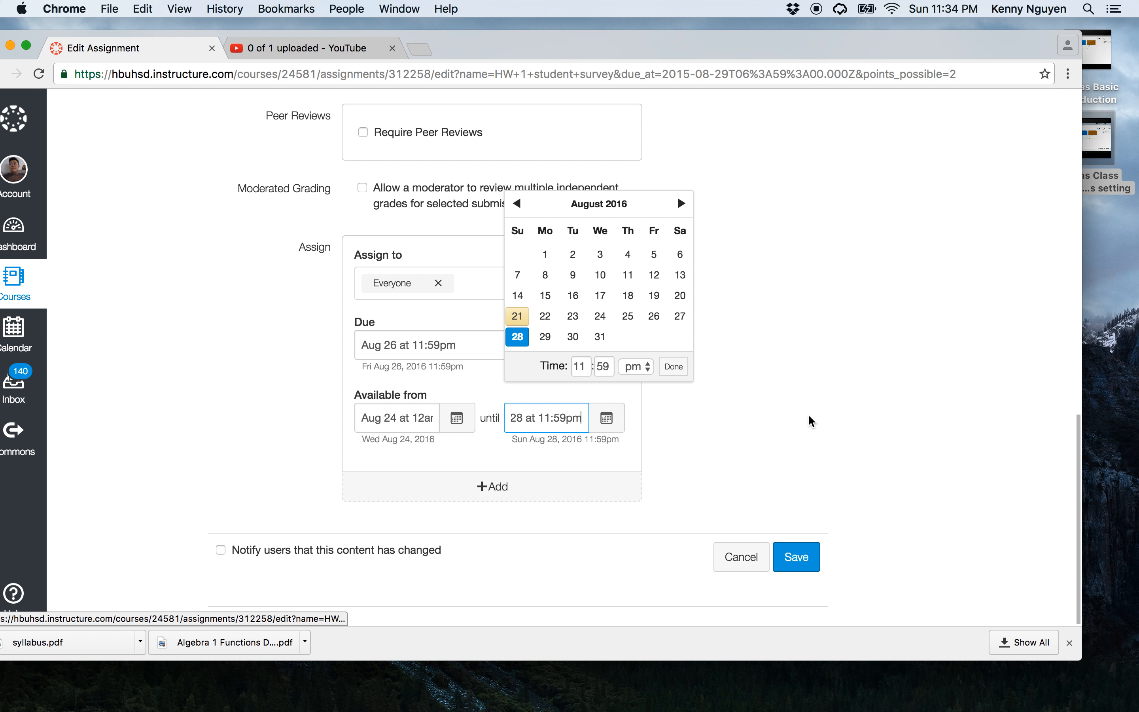
double_click(568, 416)
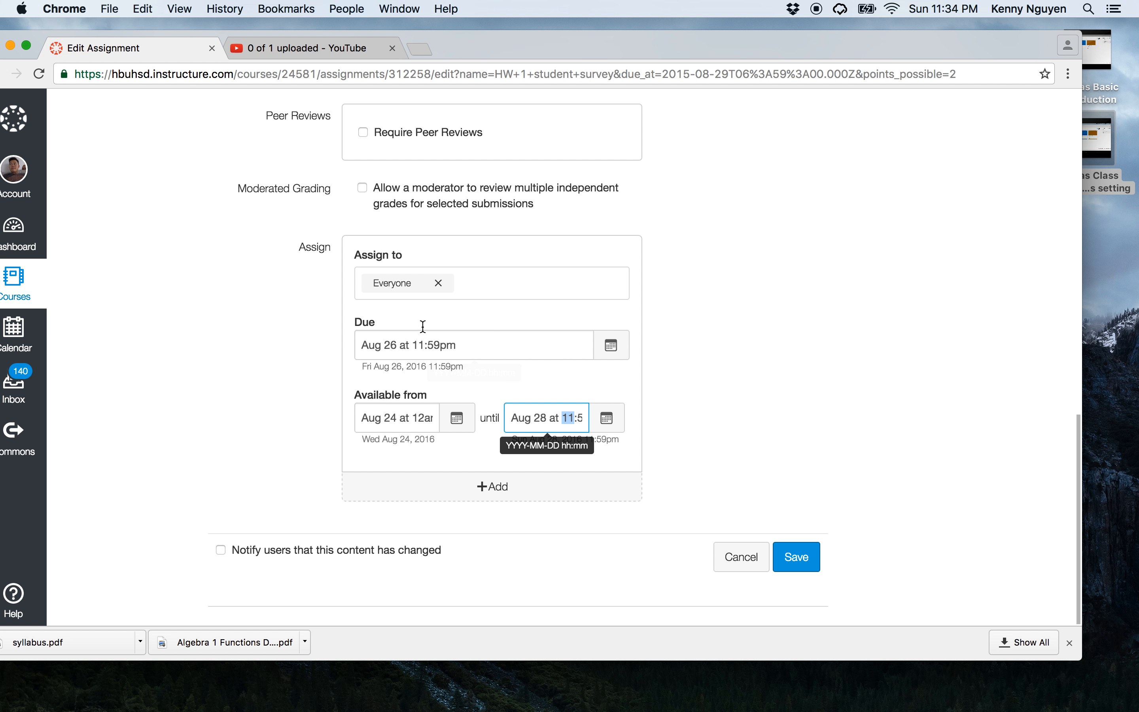
click(792, 556)
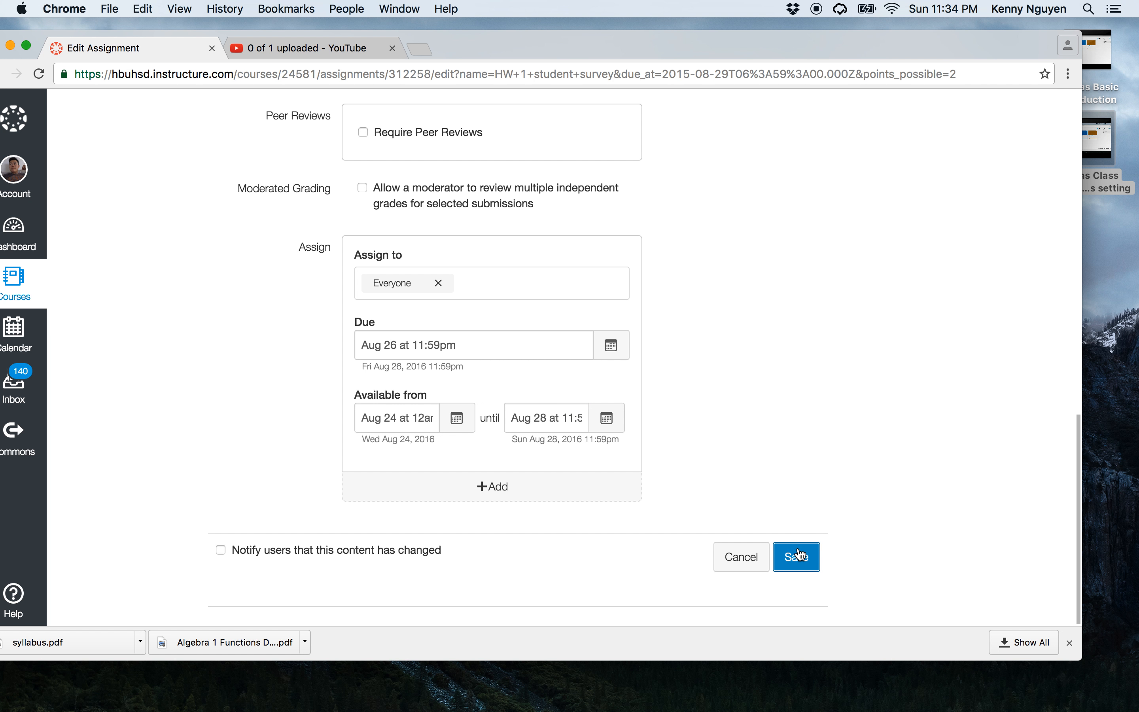